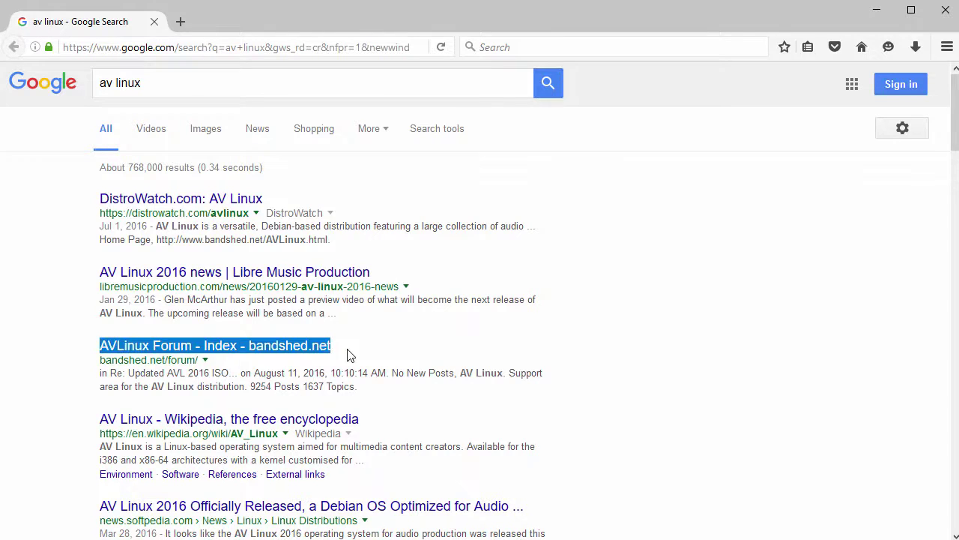
Open the AVLinux Forum result and follow its News link to the bandshed.net AV Linux page.
{"action": "left_click", "coordinate": [254, 346]}
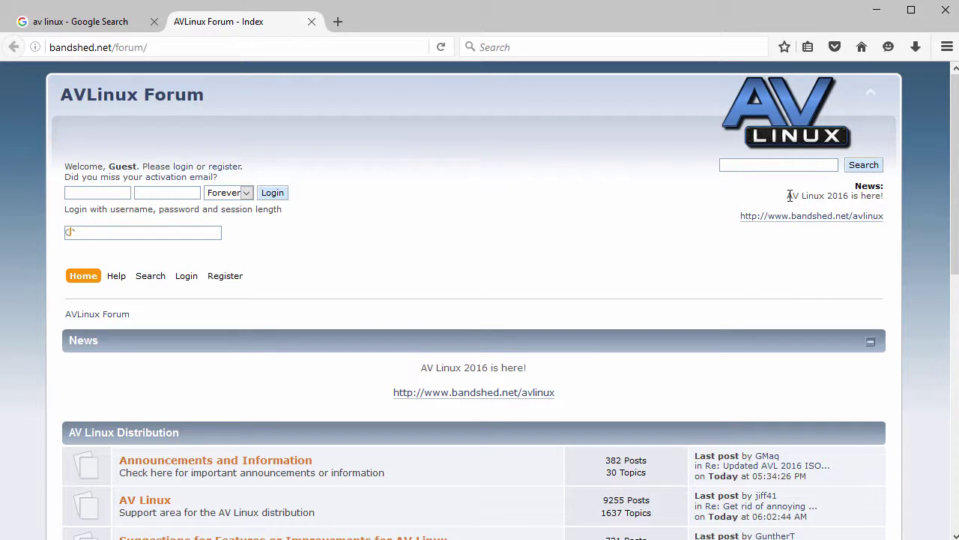
{"action": "left_click_drag", "start_coordinate": [787, 194], "coordinate": [884, 208]}
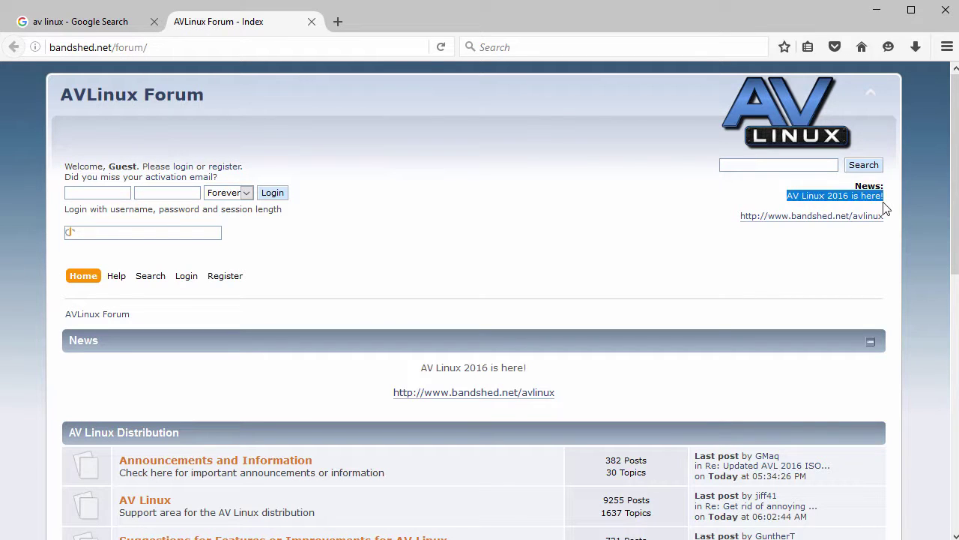
{"action": "left_click", "coordinate": [821, 216]}
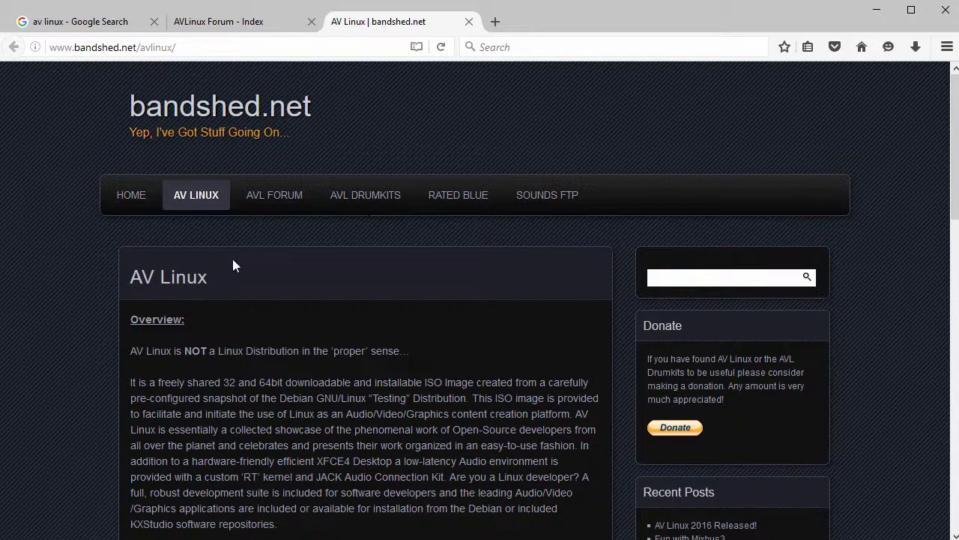
Scroll to the Downloads section and open the Mirror 1 FTP listing of 2016.3.11 ISOs.
{"action": "scroll", "coordinate": [252, 281], "scroll_direction": "down", "scroll_amount": 3}
{"action": "scroll", "coordinate": [252, 305], "scroll_direction": "down", "scroll_amount": 6}
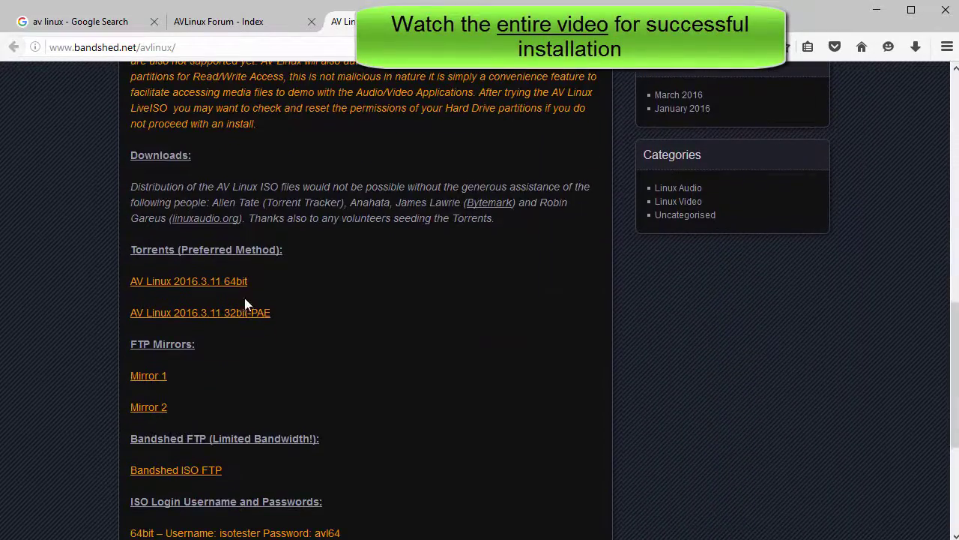
{"action": "left_click_drag", "start_coordinate": [130, 155], "coordinate": [212, 154]}
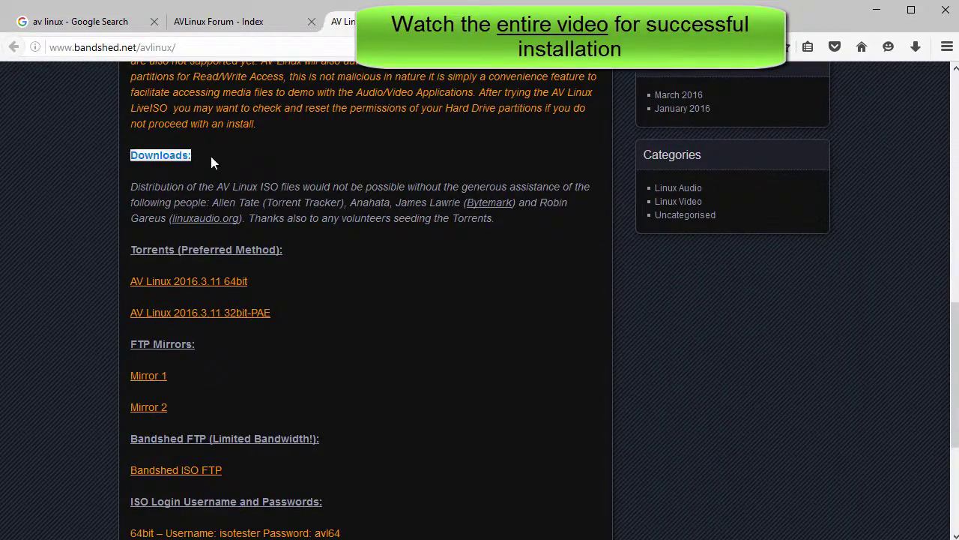
{"action": "scroll", "coordinate": [201, 272], "scroll_direction": "down", "scroll_amount": 1}
{"action": "scroll", "coordinate": [200, 269], "scroll_direction": "down", "scroll_amount": 1}
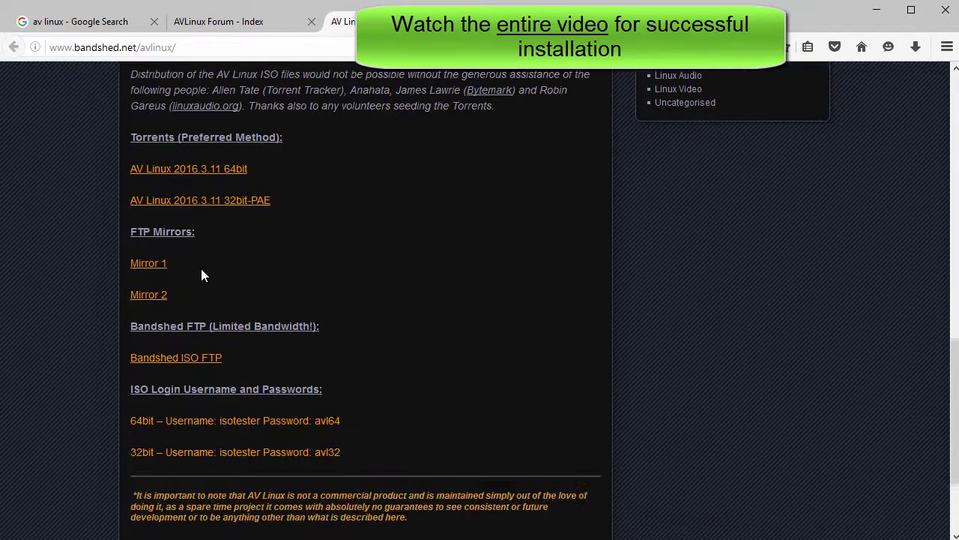
{"action": "left_click", "coordinate": [160, 266]}
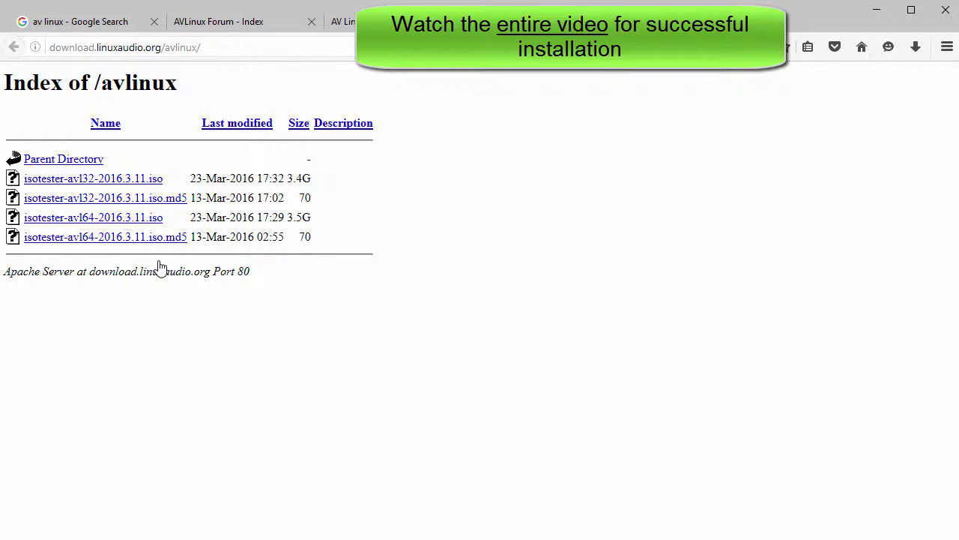
Try saving the avl64 ISO, cancel since it already exists, close the mirror tab, and highlight the ISO login lines.
{"action": "left_click", "coordinate": [108, 218]}
{"action": "left_click", "coordinate": [451, 290]}
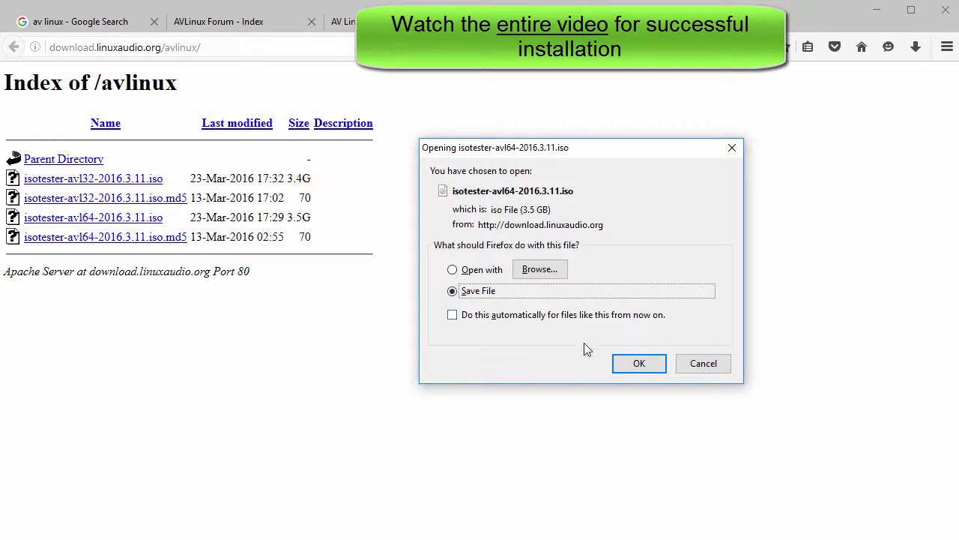
{"action": "left_click", "coordinate": [640, 363]}
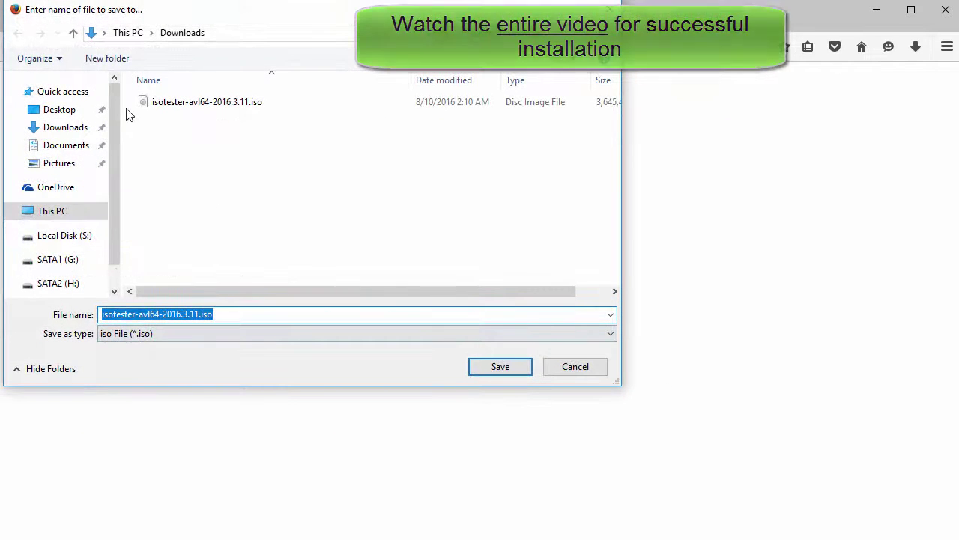
{"action": "left_click", "coordinate": [499, 365]}
{"action": "left_click", "coordinate": [611, 335]}
{"action": "left_click", "coordinate": [590, 367]}
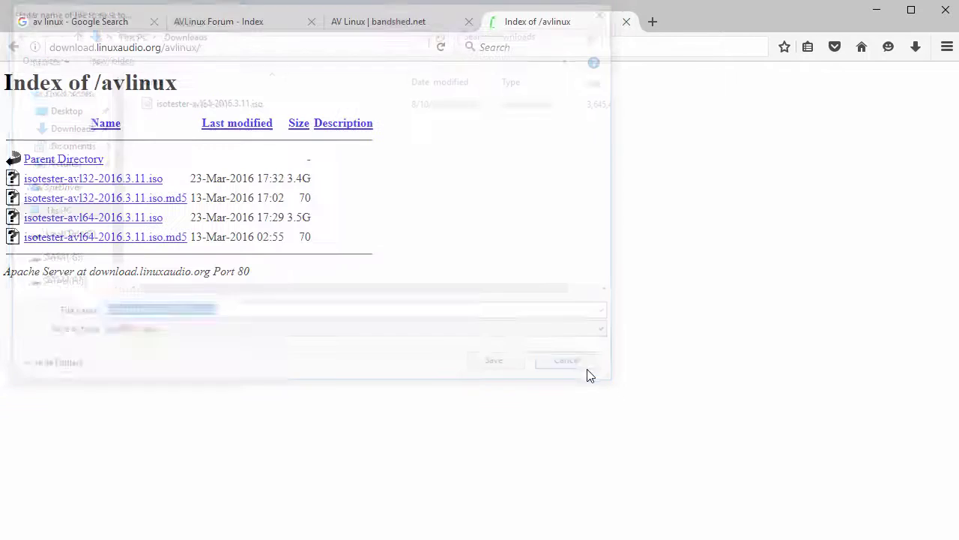
{"action": "left_click", "coordinate": [626, 22]}
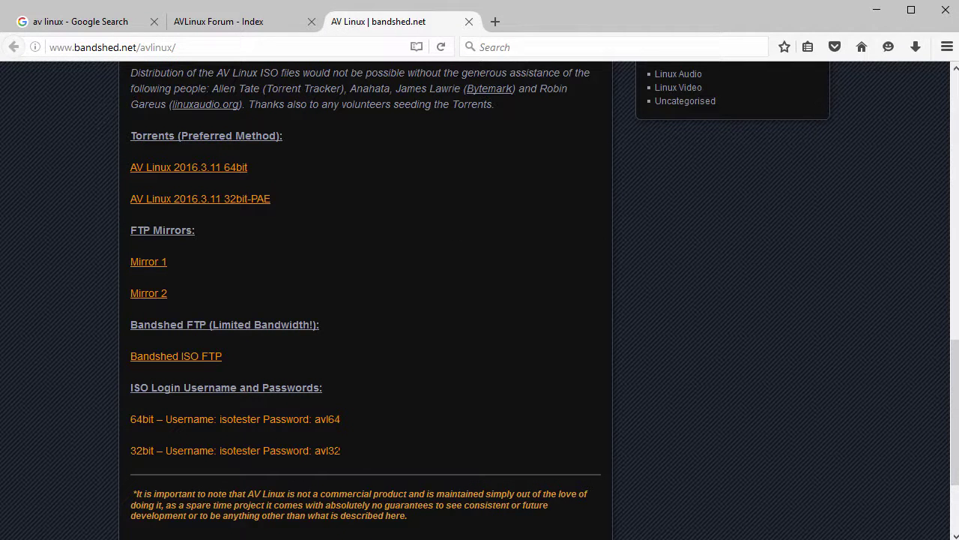
{"action": "left_click_drag", "start_coordinate": [342, 452], "coordinate": [130, 390]}
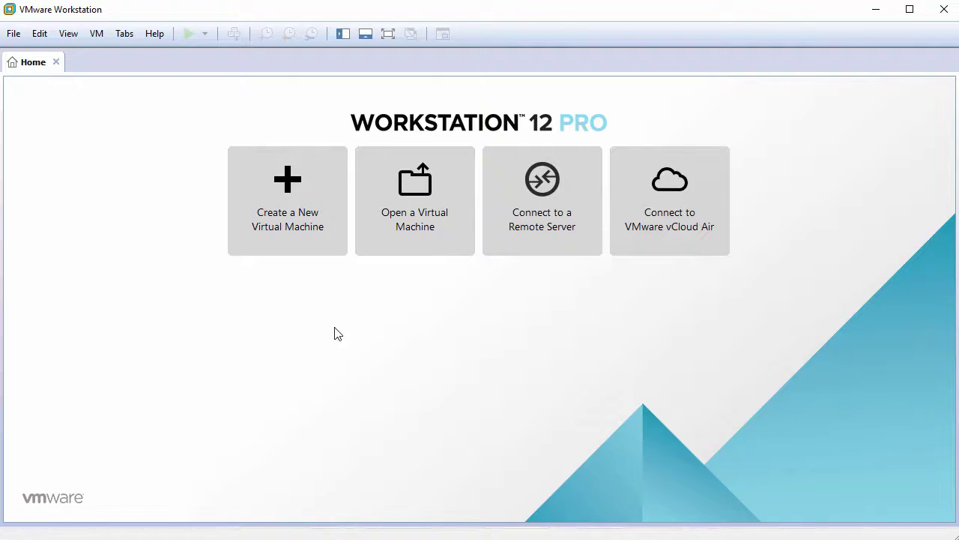
Start a Typical new VM with the OS installed later, guest Linux Debian 8.x 64-bit.
{"action": "left_click", "coordinate": [284, 215]}
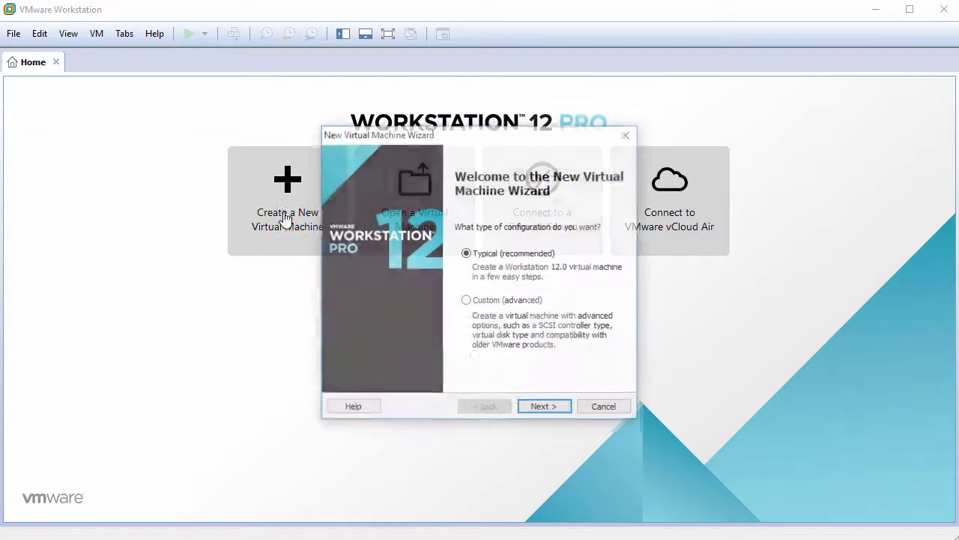
{"action": "left_click", "coordinate": [556, 409]}
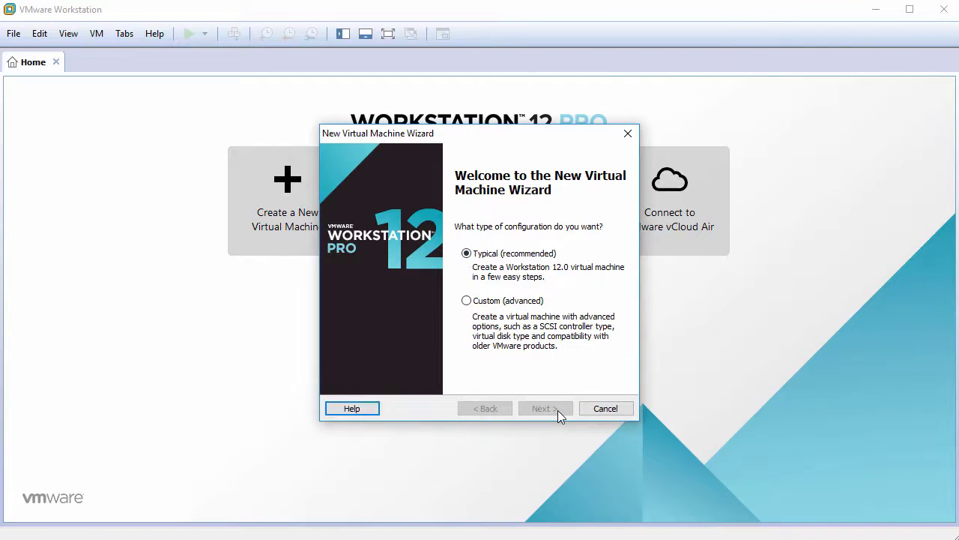
{"action": "left_click", "coordinate": [412, 351]}
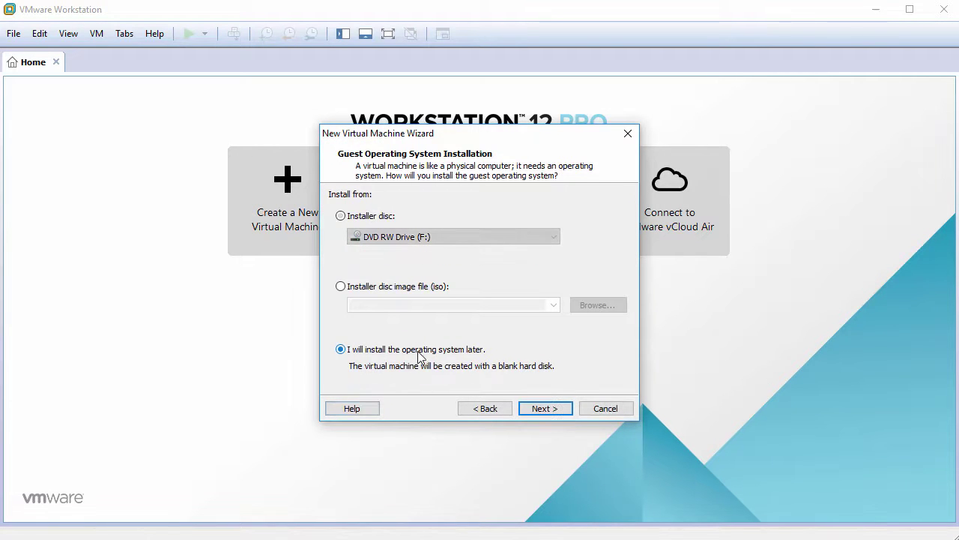
{"action": "left_click", "coordinate": [546, 407]}
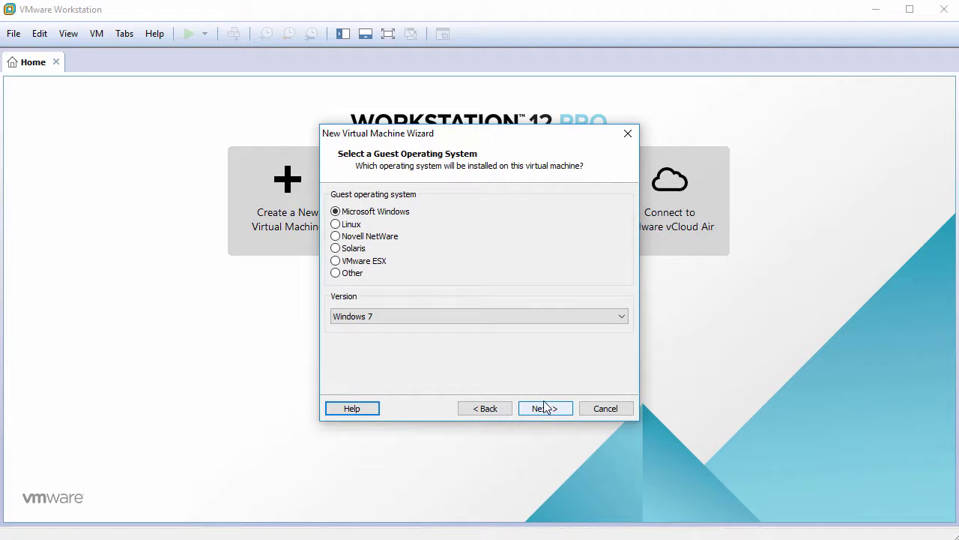
{"action": "left_click", "coordinate": [350, 224]}
{"action": "left_click", "coordinate": [501, 316]}
{"action": "scroll", "coordinate": [499, 342], "scroll_direction": "up", "scroll_amount": 15}
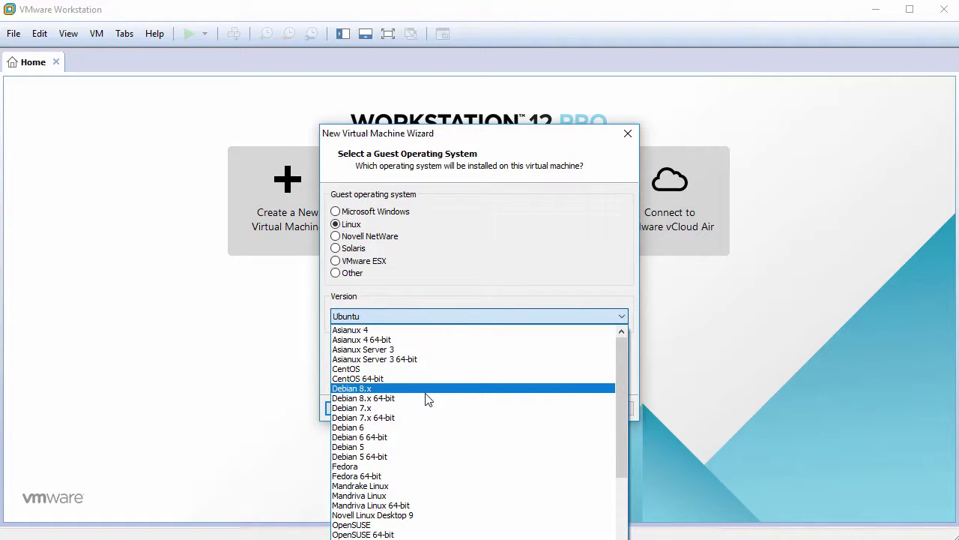
{"action": "left_click", "coordinate": [424, 399]}
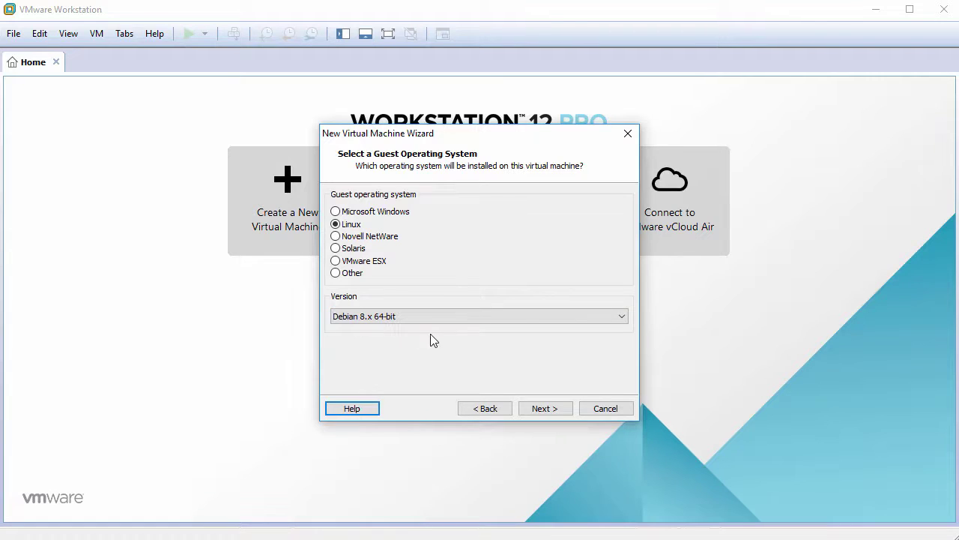
{"action": "left_click", "coordinate": [542, 411]}
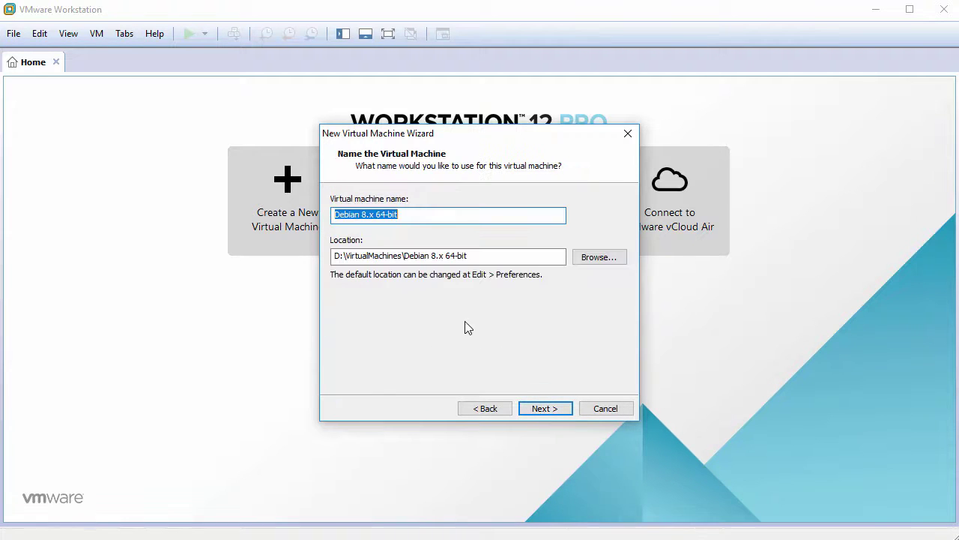
Name the VM AVLinux2016 and give it a 60 GB disk stored as a single file.
{"action": "type", "text": "AVLin"}
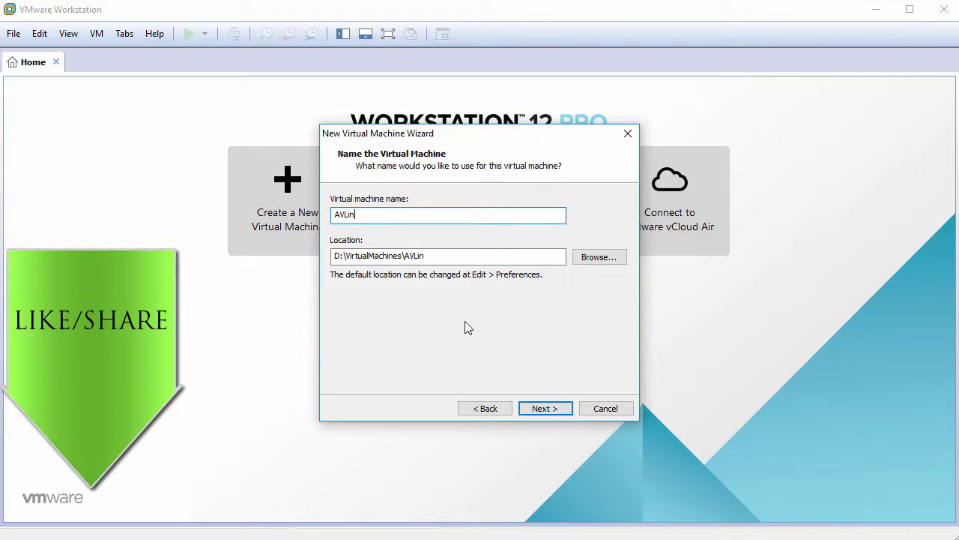
{"action": "type", "text": "ux2016"}
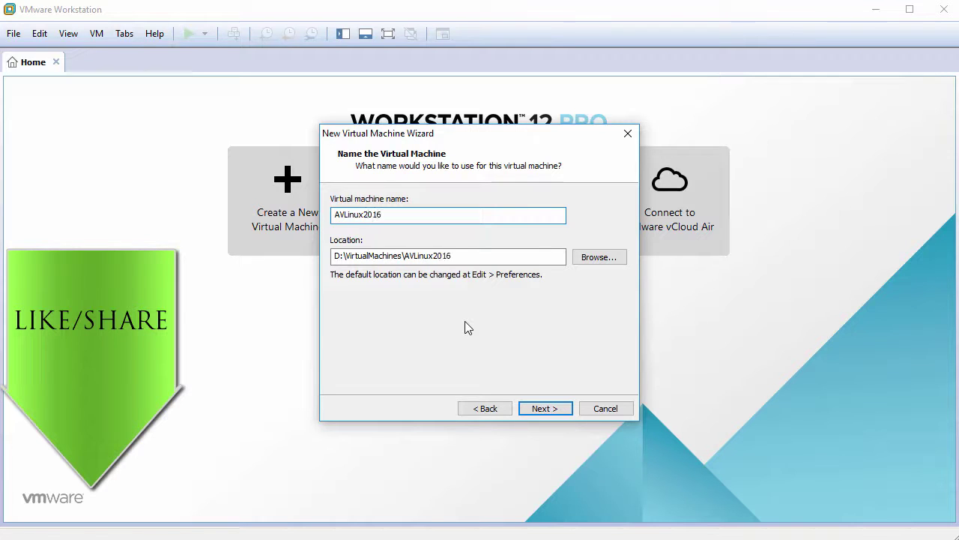
{"action": "left_click", "coordinate": [552, 408]}
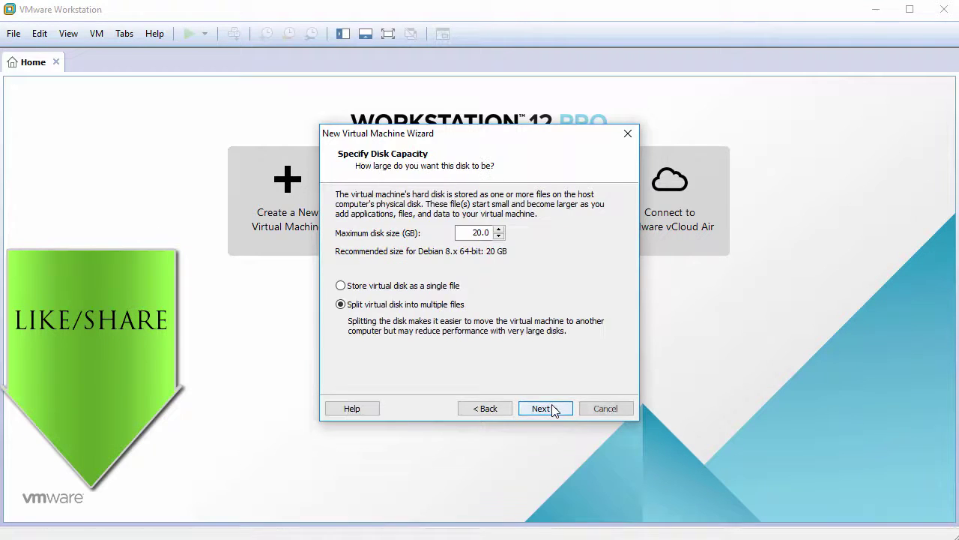
{"action": "type", "text": "60"}
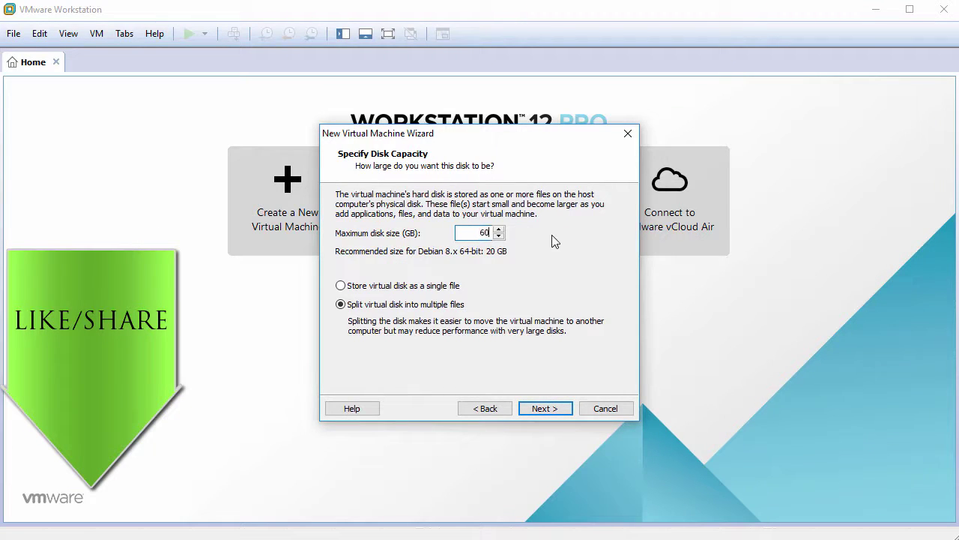
{"action": "left_click", "coordinate": [383, 285]}
{"action": "left_click", "coordinate": [545, 407]}
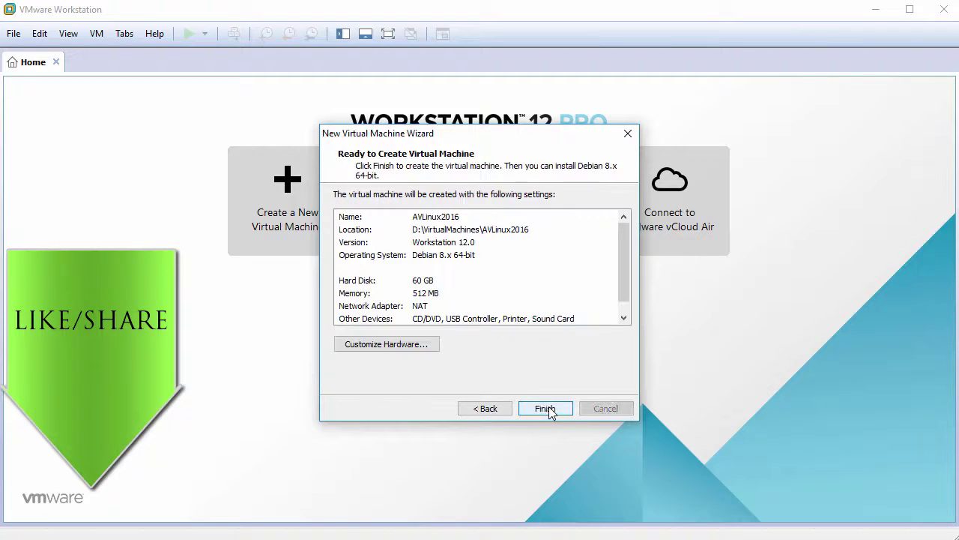
Set the VM's memory to 2048 MB and its processor to 2 cores.
{"action": "left_click", "coordinate": [405, 343]}
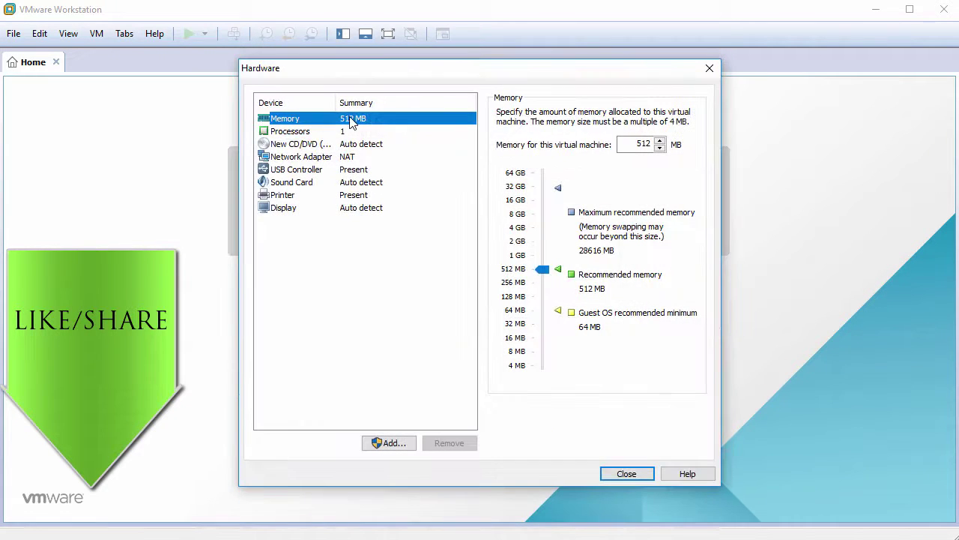
{"action": "double_click", "coordinate": [643, 144]}
{"action": "type", "text": "2048"}
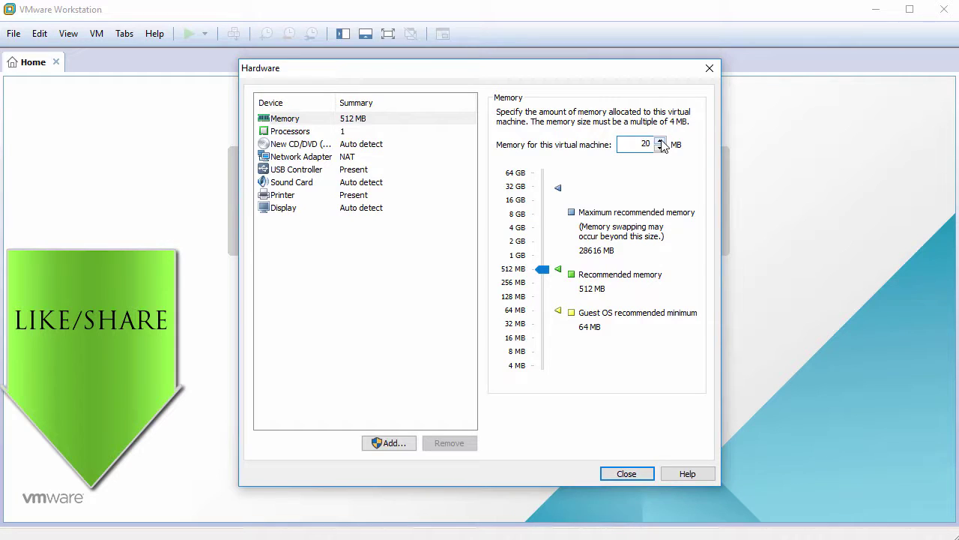
{"action": "left_click", "coordinate": [347, 132]}
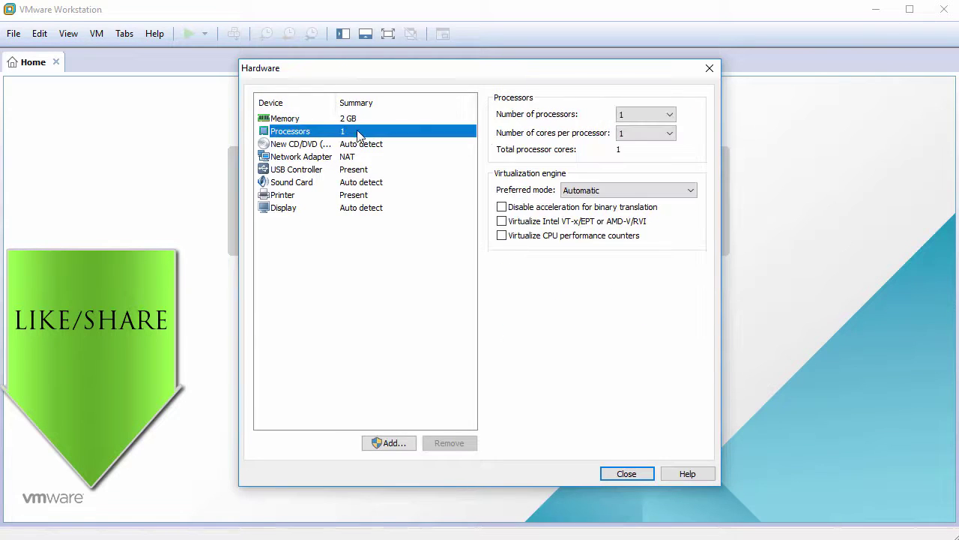
{"action": "left_click", "coordinate": [659, 133]}
{"action": "left_click", "coordinate": [649, 156]}
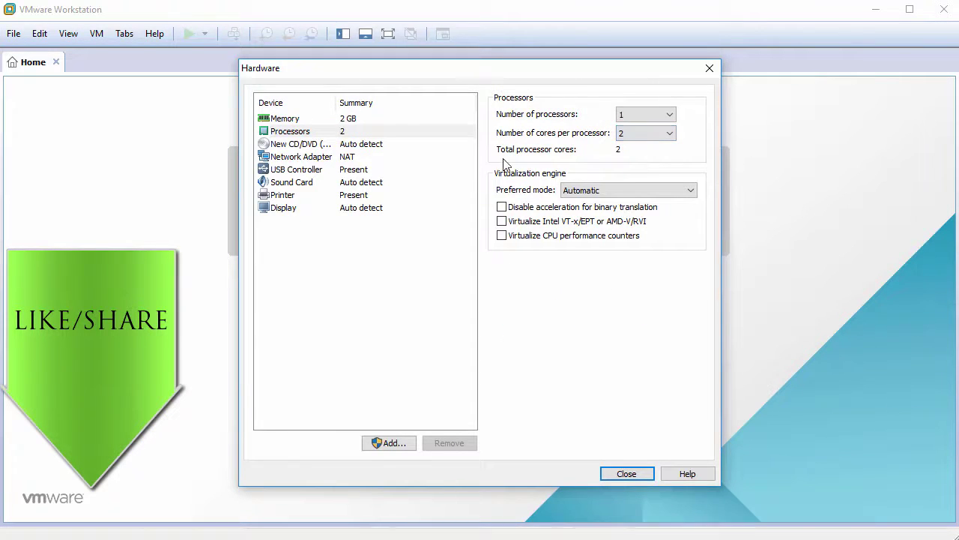
Point the CD/DVD drive at the isotester-avl64-2016.3.11.iso image file.
{"action": "left_click", "coordinate": [295, 149]}
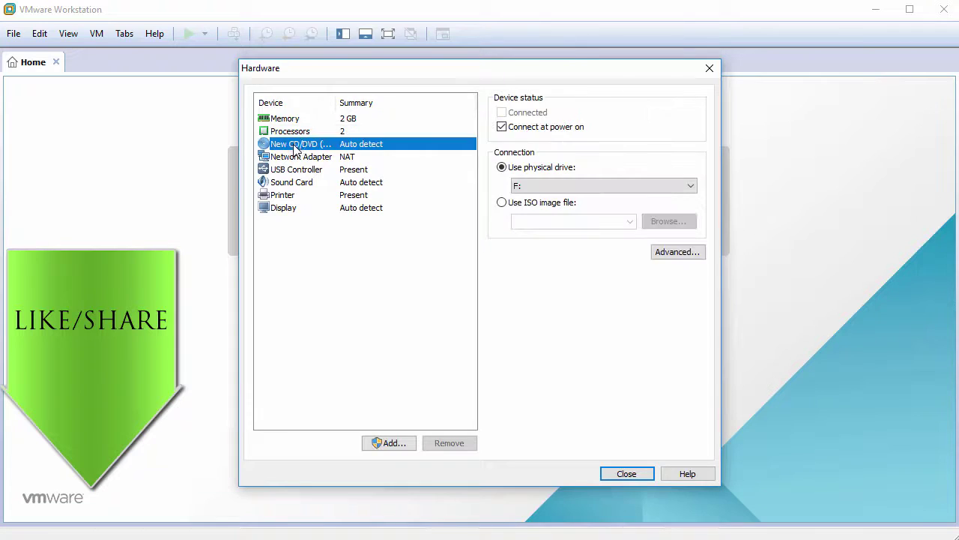
{"action": "left_click", "coordinate": [502, 202]}
{"action": "left_click", "coordinate": [676, 223]}
{"action": "left_click", "coordinate": [467, 182]}
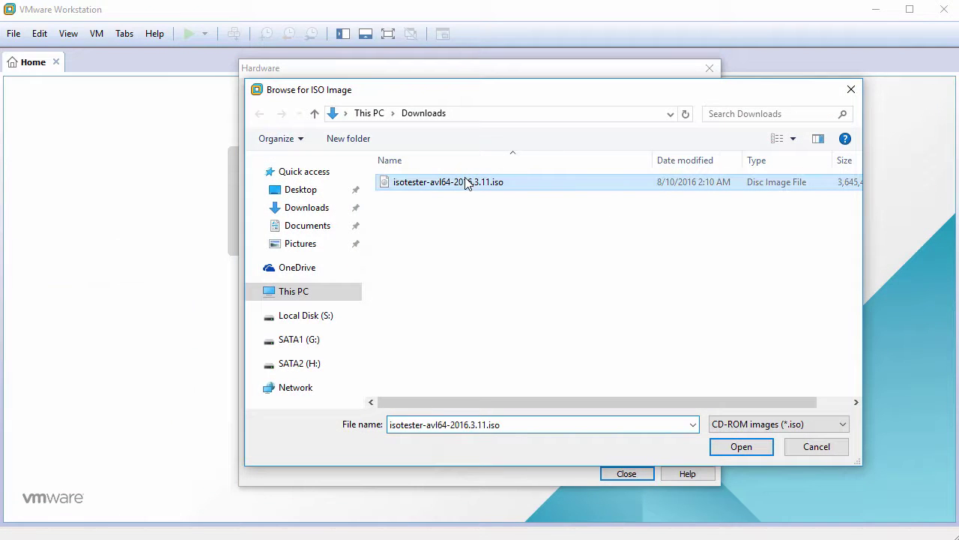
{"action": "left_click", "coordinate": [741, 447]}
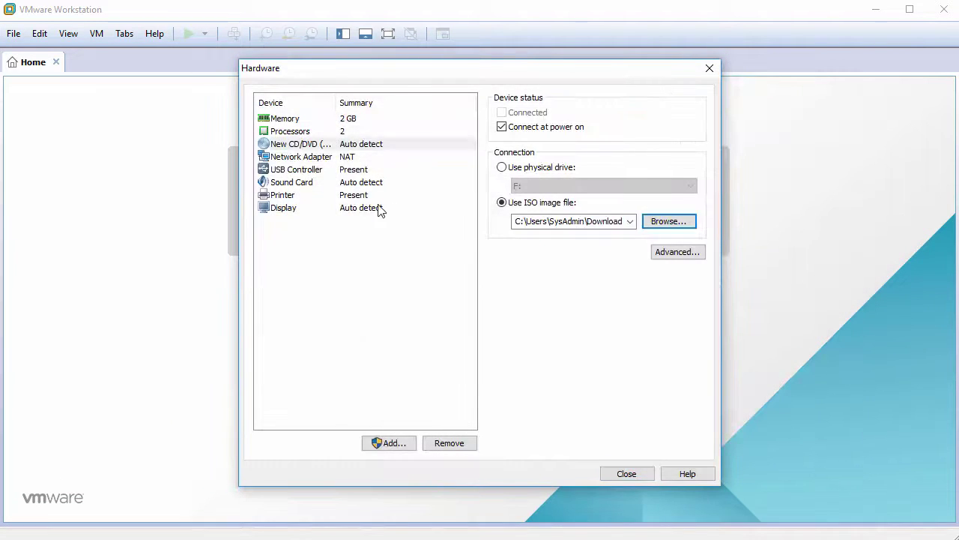
Remove the USB controller and printer, then finish creating the virtual machine.
{"action": "left_click", "coordinate": [306, 171]}
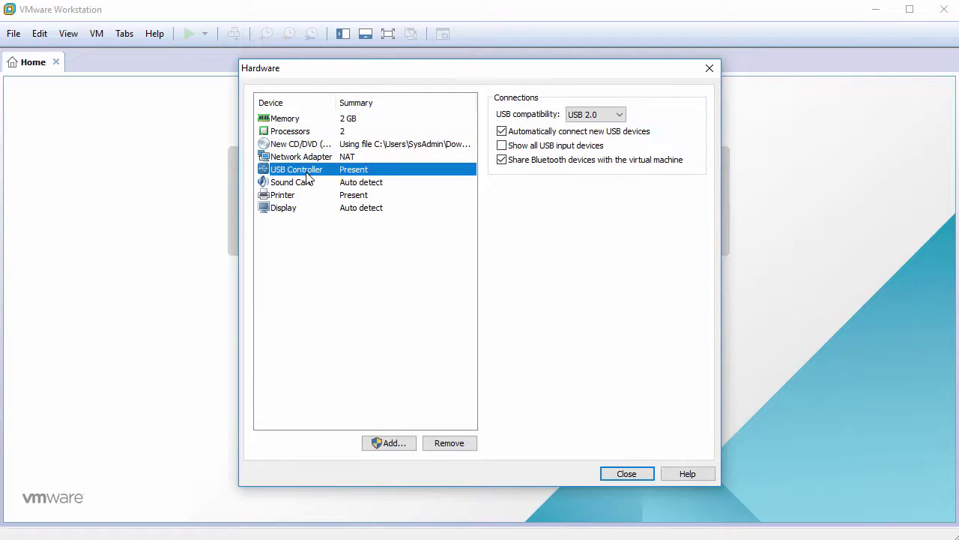
{"action": "left_click", "coordinate": [447, 443]}
{"action": "left_click", "coordinate": [290, 182]}
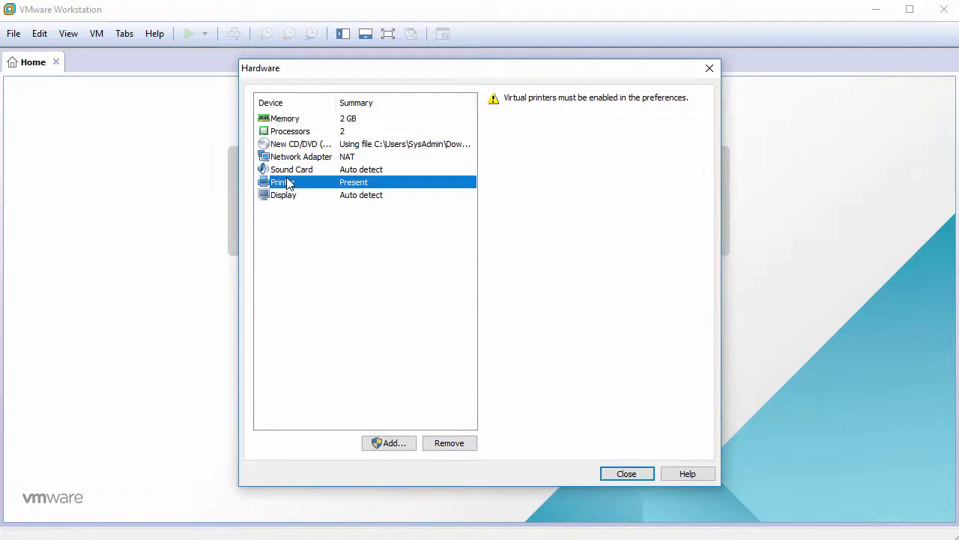
{"action": "left_click", "coordinate": [451, 443]}
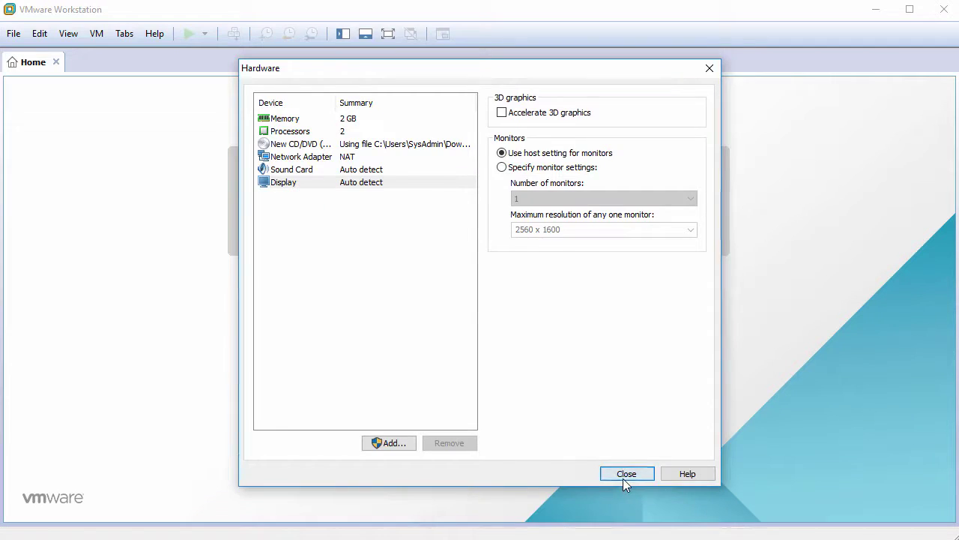
{"action": "left_click", "coordinate": [623, 478]}
{"action": "left_click", "coordinate": [550, 410]}
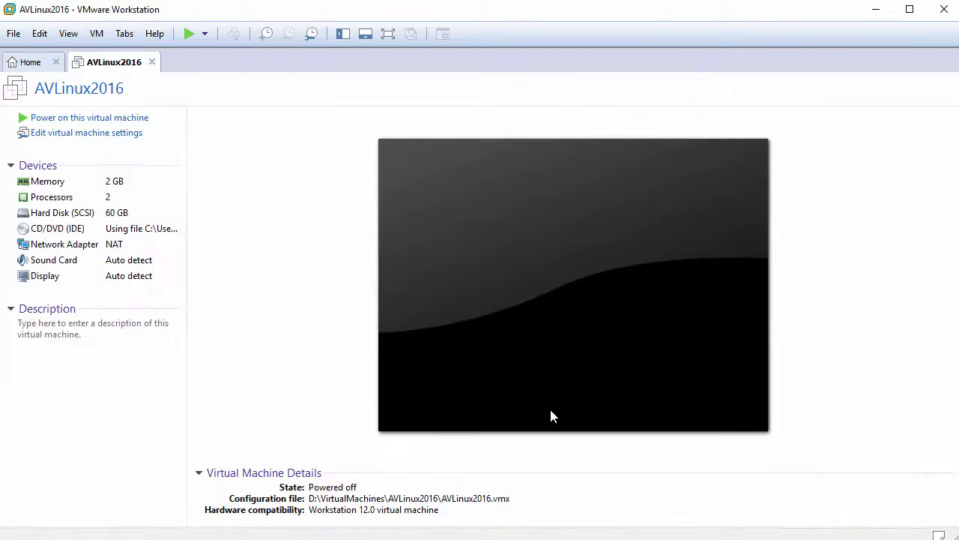
Power on AVLinux2016, boot the system installer option, and highlight the 64bit ISO login line in Firefox.
{"action": "left_click", "coordinate": [122, 118]}
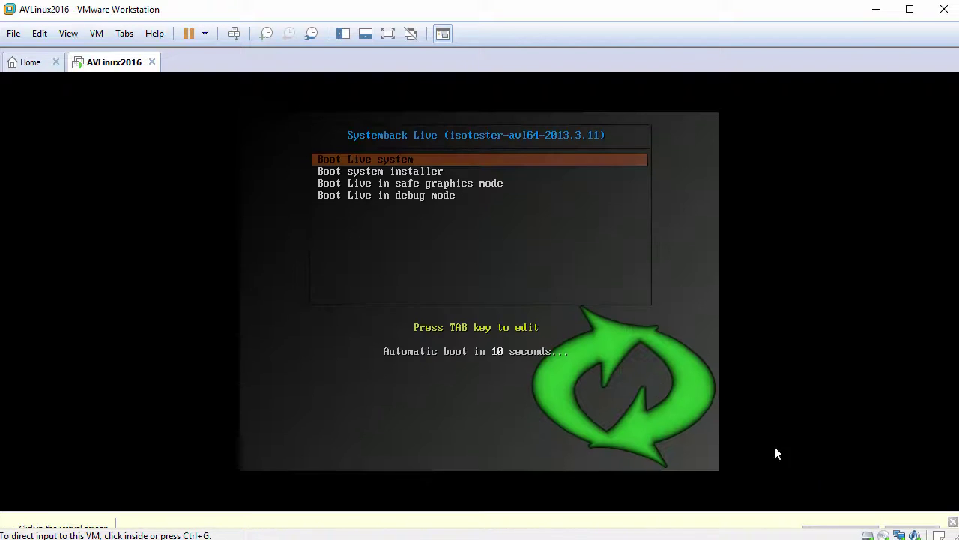
{"action": "left_click", "coordinate": [522, 275]}
{"action": "key", "text": "Down"}
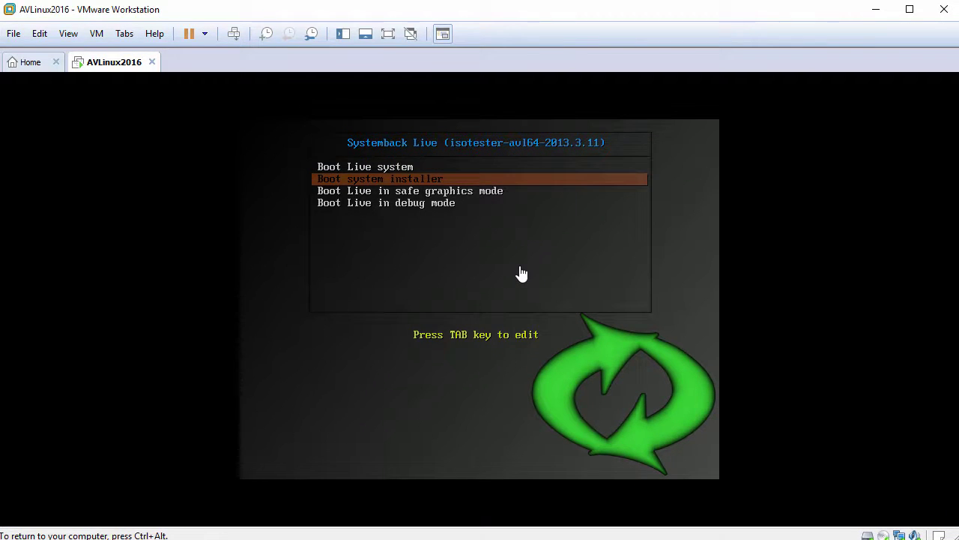
{"action": "key", "text": "Return"}
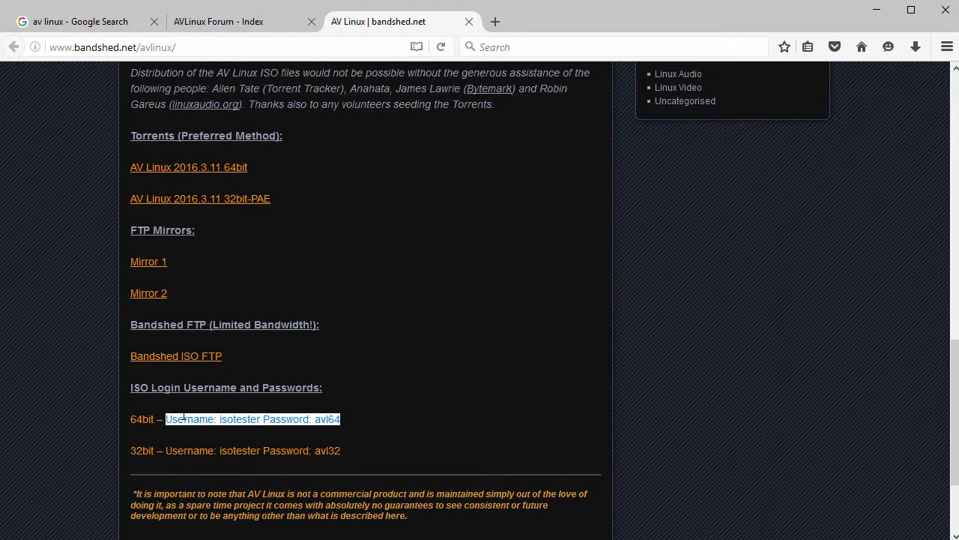
{"action": "left_click_drag", "start_coordinate": [166, 419], "coordinate": [344, 426]}
Switch back to the VM and enter the ISO login username at the live system prompt.
{"action": "key", "text": "alt+Tab"}
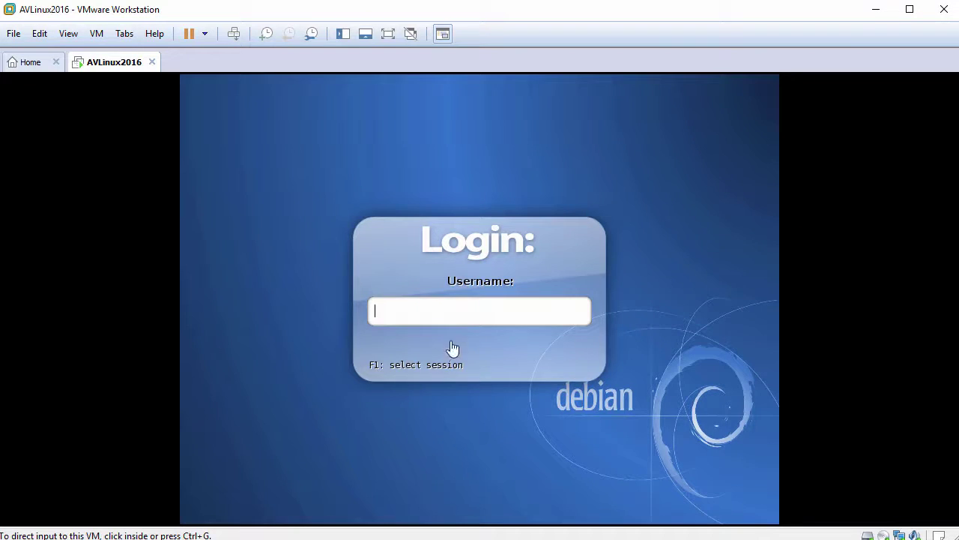
{"action": "left_click", "coordinate": [459, 330]}
{"action": "type", "text": "iso"}
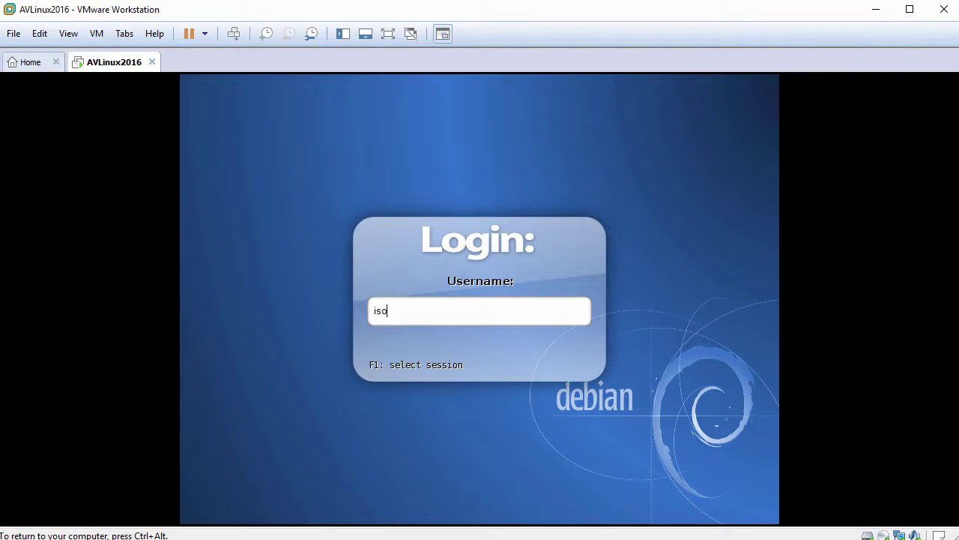
{"action": "type", "text": "tester"}
{"action": "key", "text": "Return"}
{"action": "key", "text": "Return"}
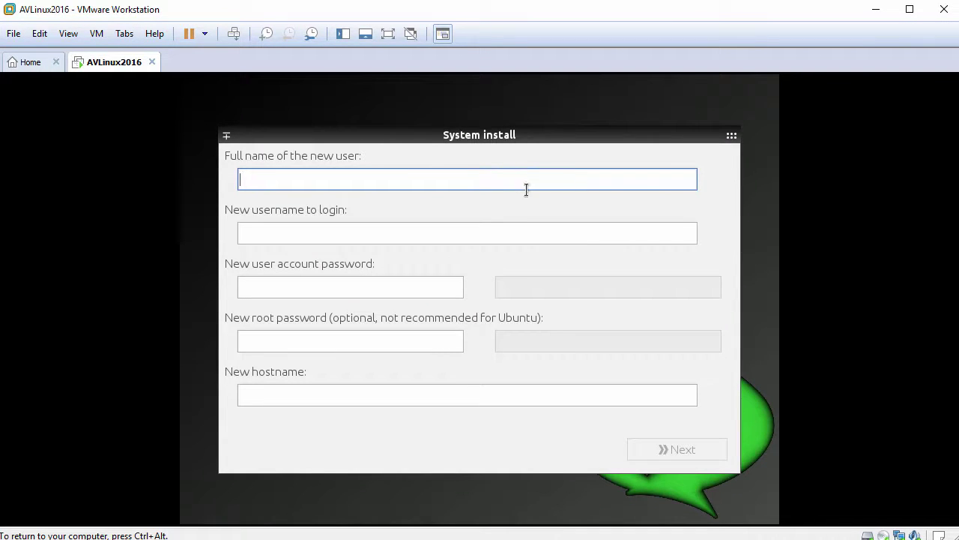
Enter the new user's full name, login name, and matching account password.
{"action": "type", "text": "John Smith"}
{"action": "key", "text": "Tab"}
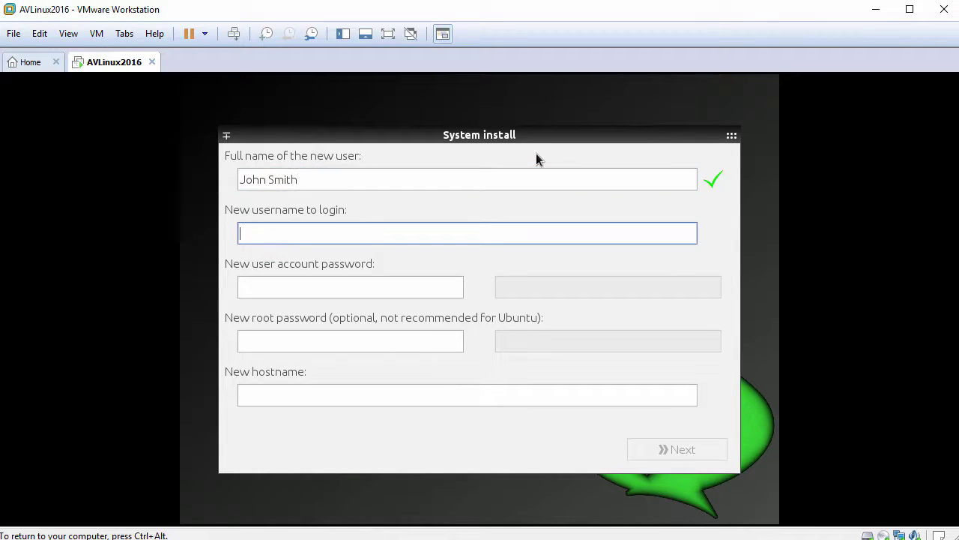
{"action": "type", "text": "john"}
{"action": "key", "text": "Tab"}
{"action": "type", "text": "******"}
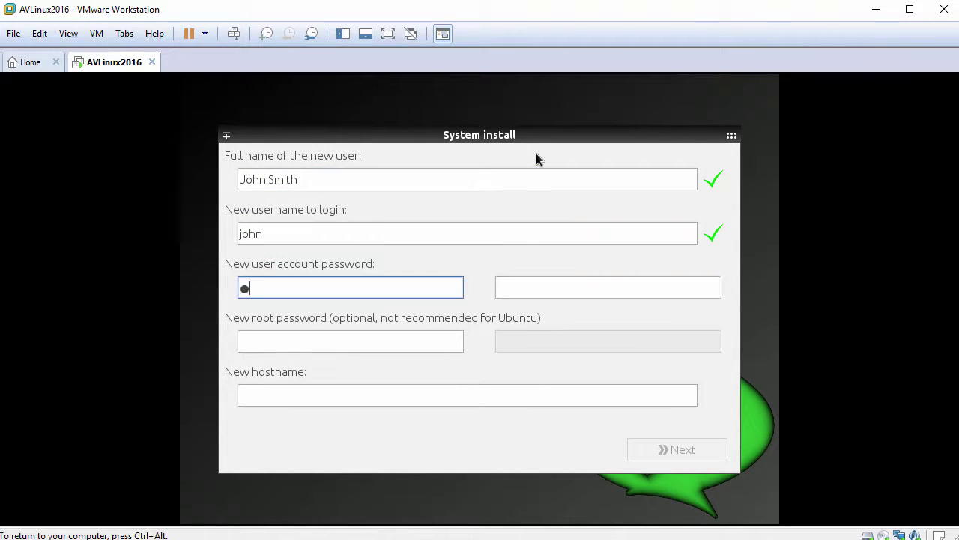
{"action": "type", "text": "**"}
{"action": "key", "text": "Tab"}
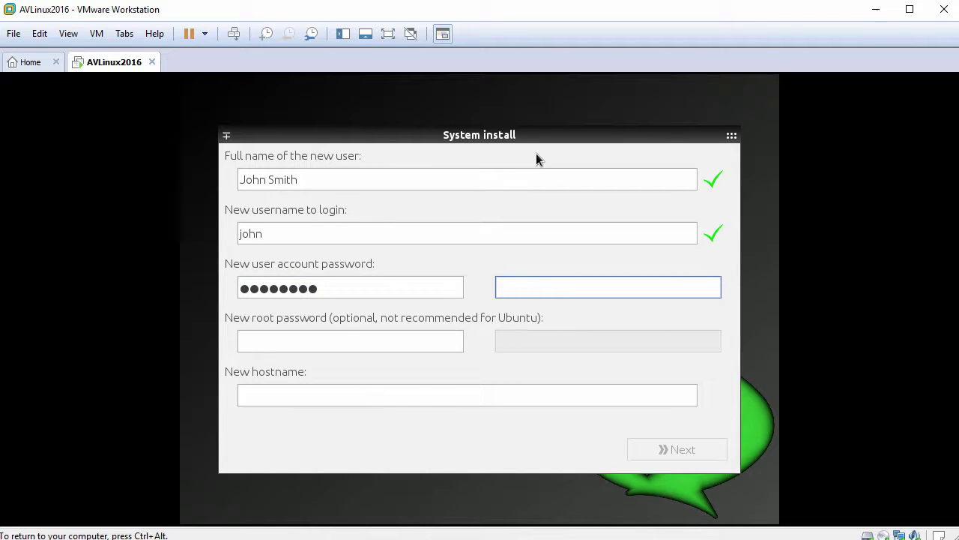
Set and confirm the root password, enter hostname avl2016, and continue.
{"action": "type", "text": "********"}
{"action": "key", "text": "Tab"}
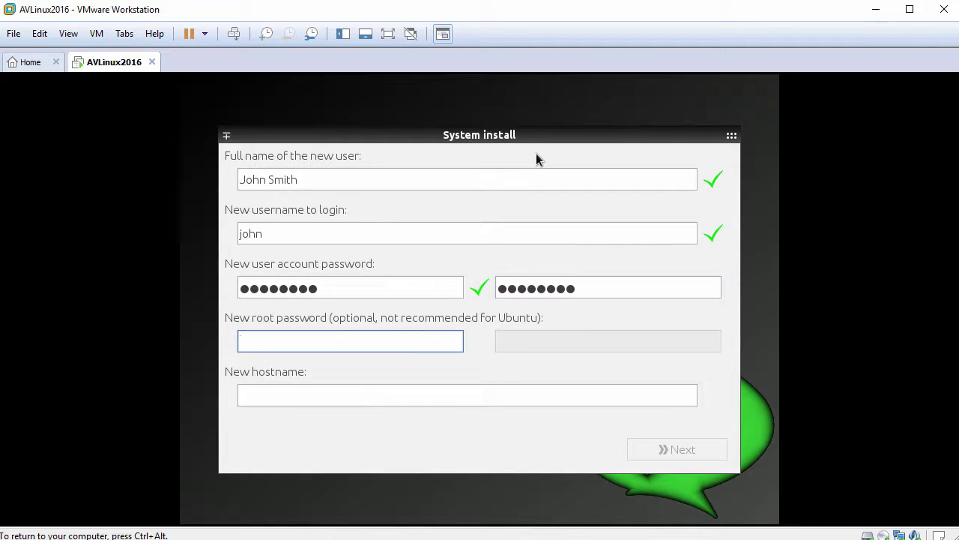
{"action": "type", "text": "********"}
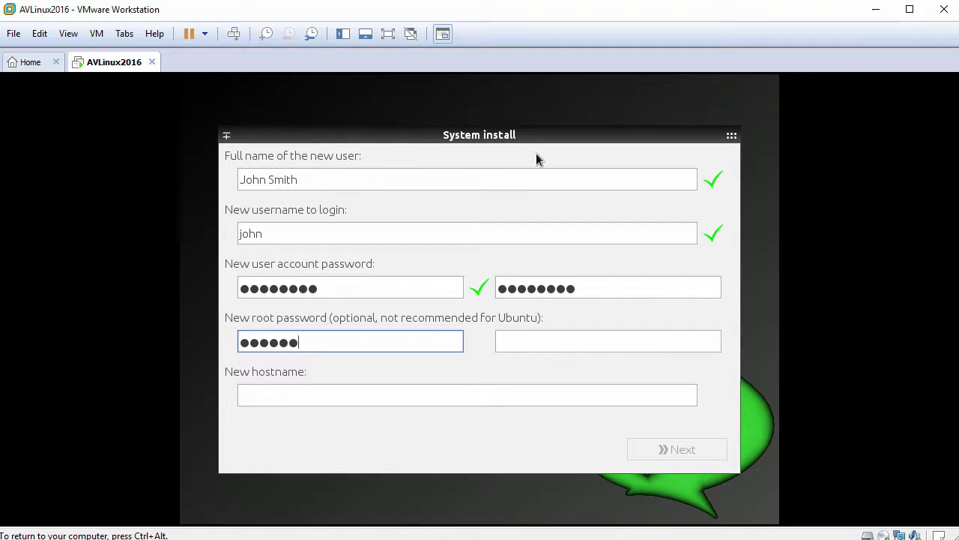
{"action": "key", "text": "Tab"}
{"action": "type", "text": "********"}
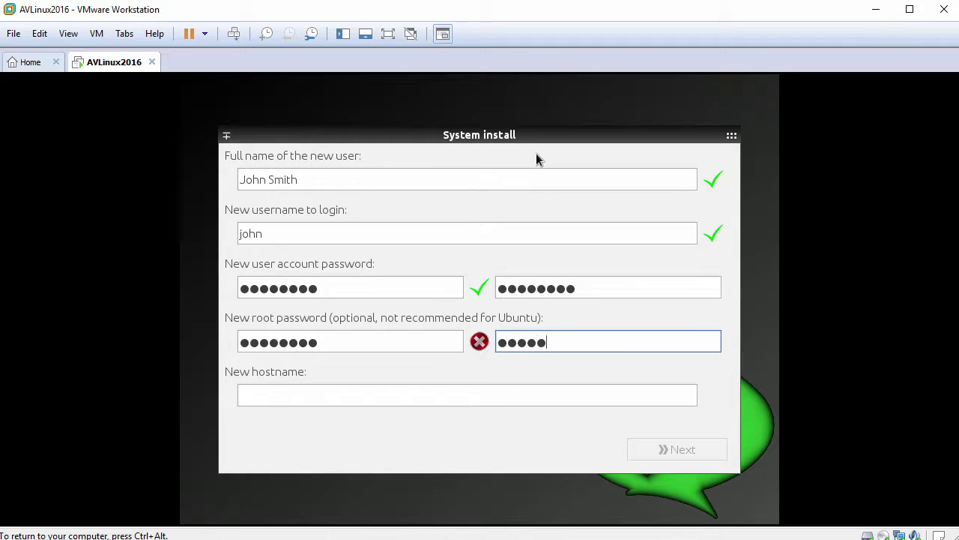
{"action": "key", "text": "Tab"}
{"action": "type", "text": "av"}
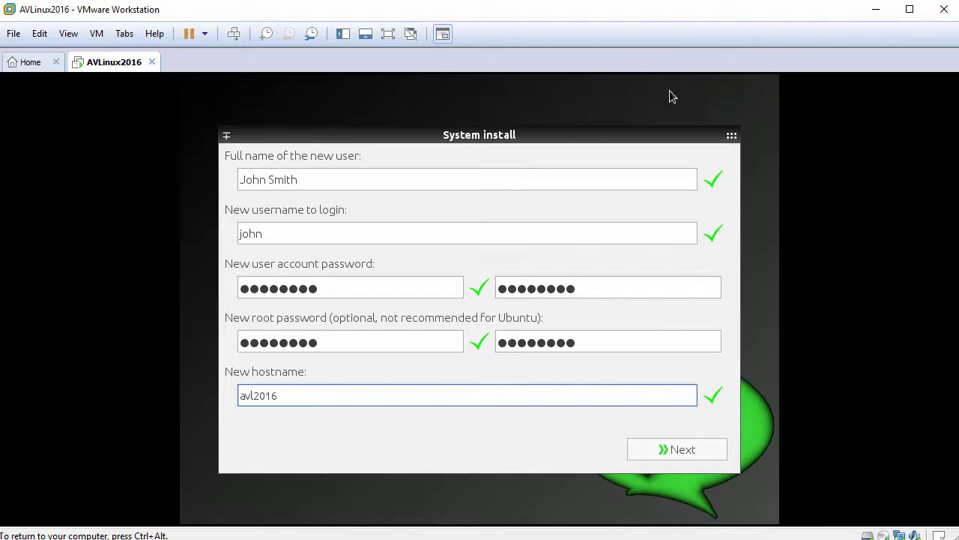
{"action": "left_click", "coordinate": [681, 449]}
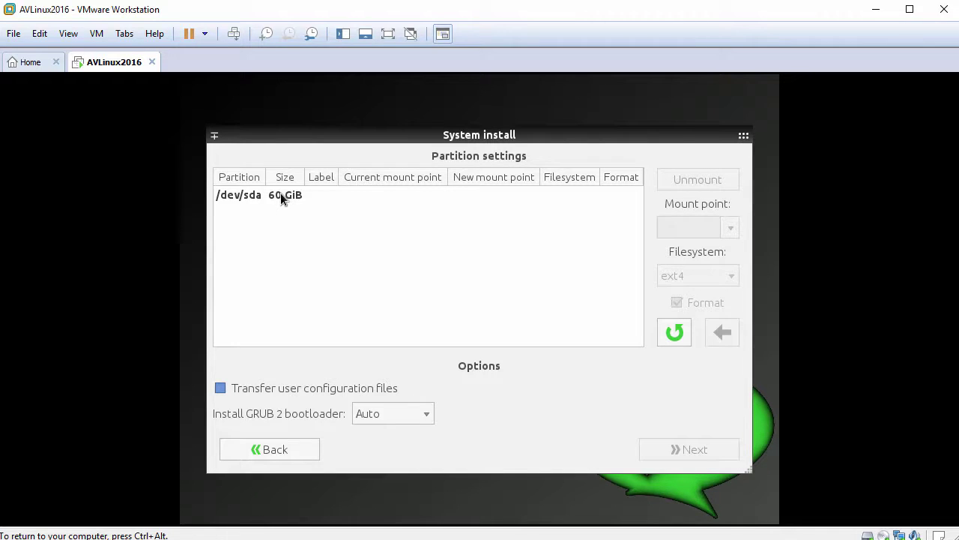
Clear /dev/sda's existing partitions and create a 1024 MiB first partition.
{"action": "left_click", "coordinate": [281, 198]}
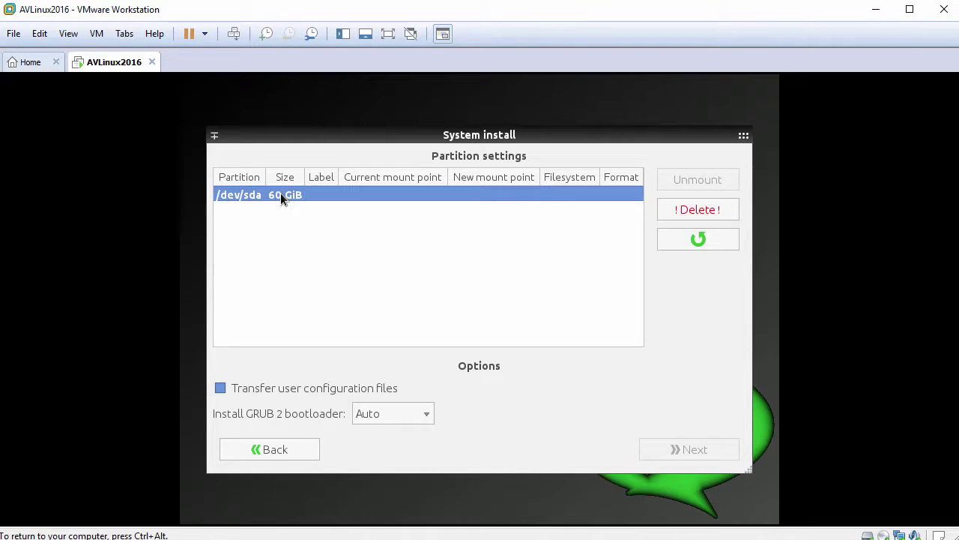
{"action": "left_click", "coordinate": [682, 210]}
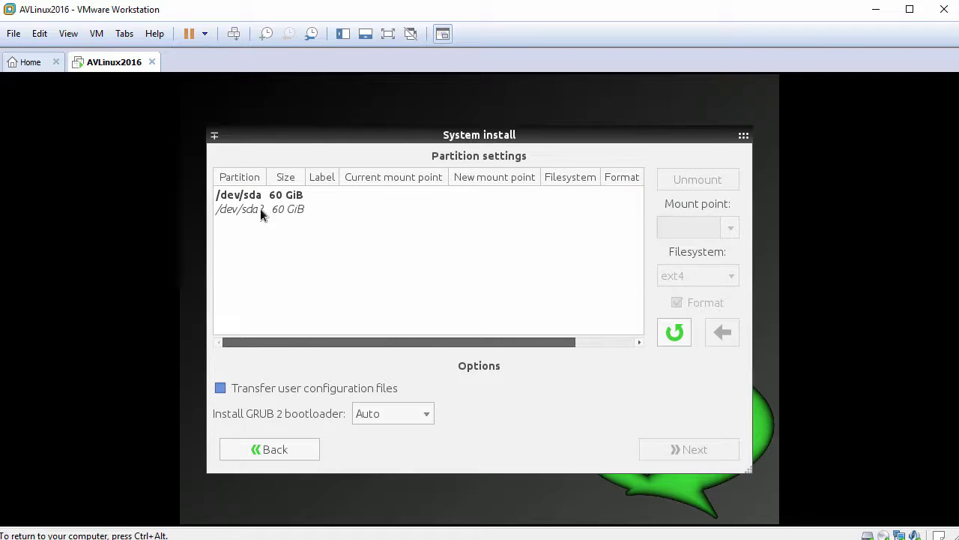
{"action": "left_click", "coordinate": [260, 210]}
{"action": "left_click_drag", "start_coordinate": [669, 197], "coordinate": [714, 191]}
{"action": "type", "text": "1024 MiB"}
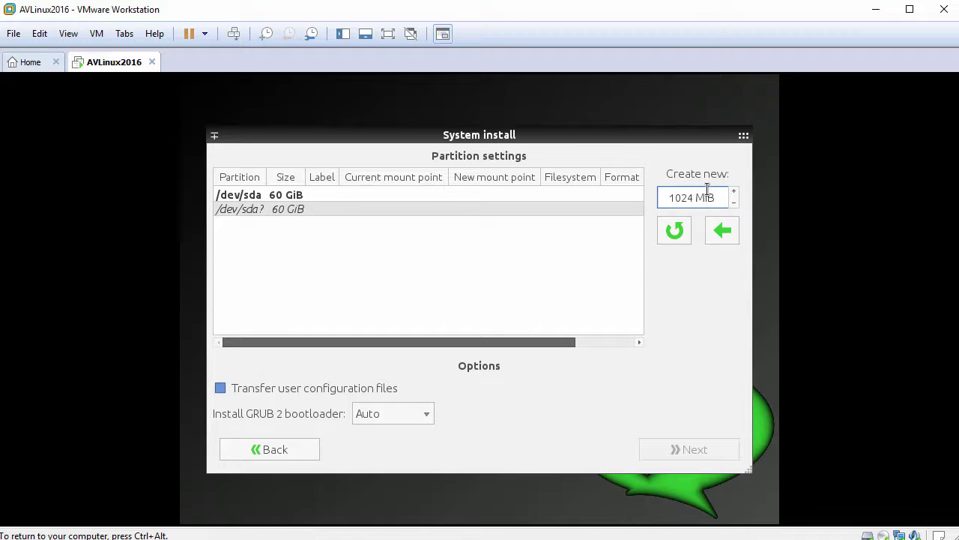
{"action": "left_click", "coordinate": [722, 230]}
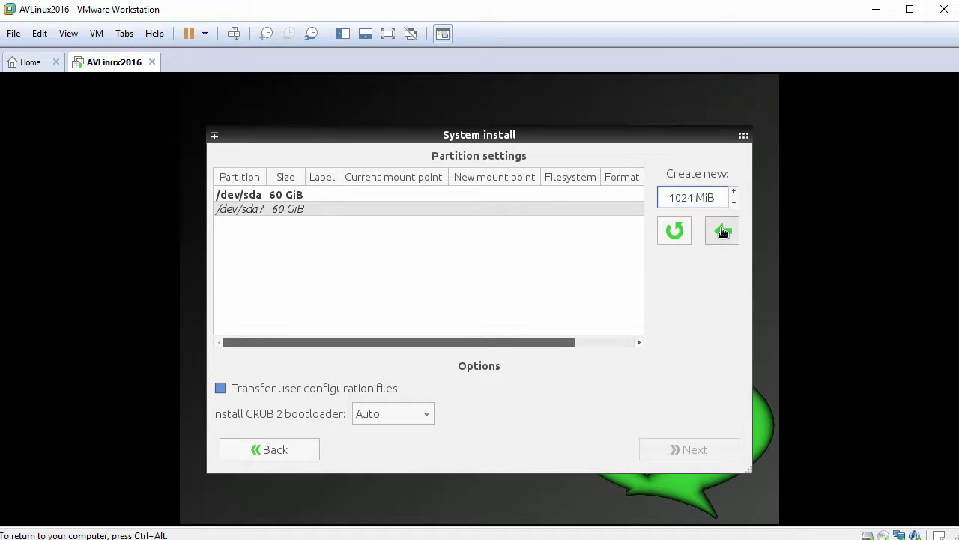
Create a 2048 MiB second partition and a third from the remaining 57 GiB.
{"action": "left_click", "coordinate": [247, 222]}
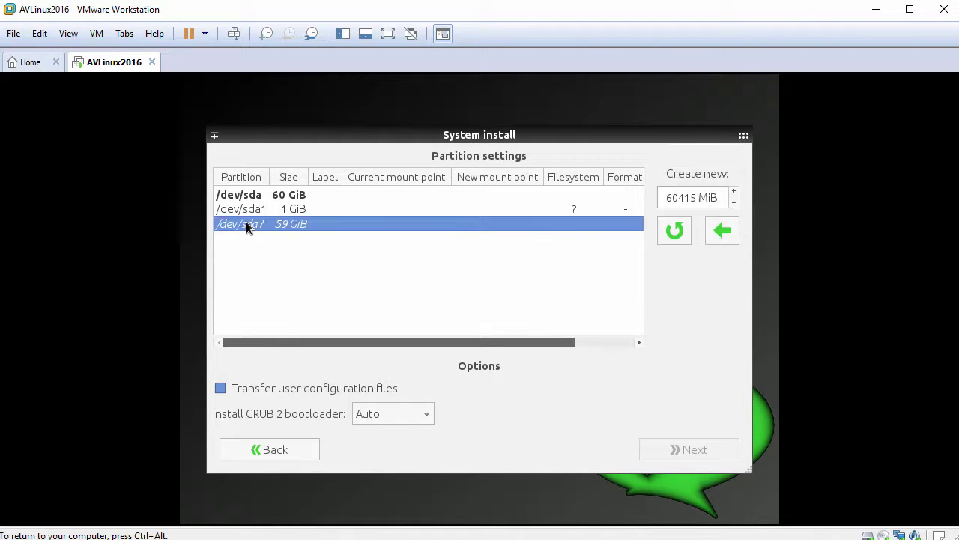
{"action": "left_click_drag", "start_coordinate": [664, 197], "coordinate": [728, 199]}
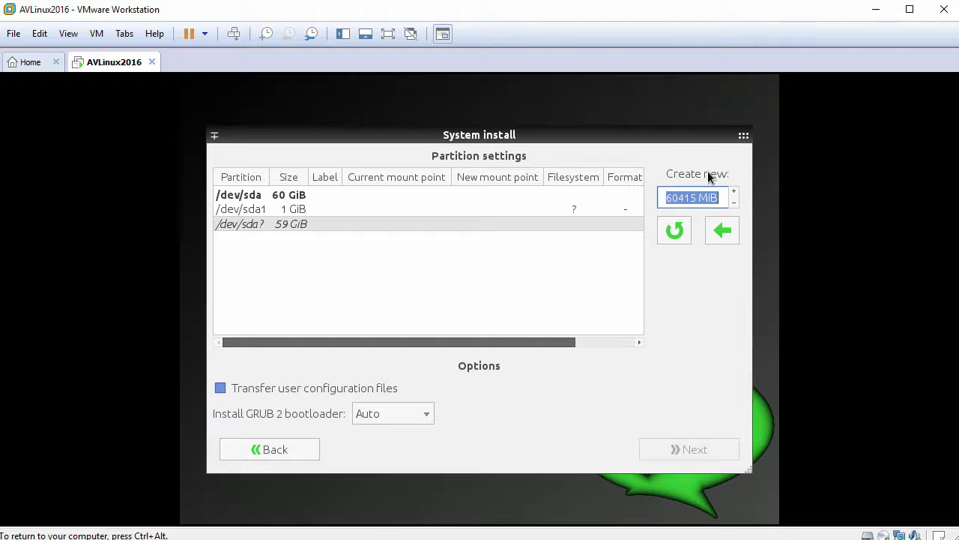
{"action": "type", "text": "2048"}
{"action": "left_click", "coordinate": [724, 231]}
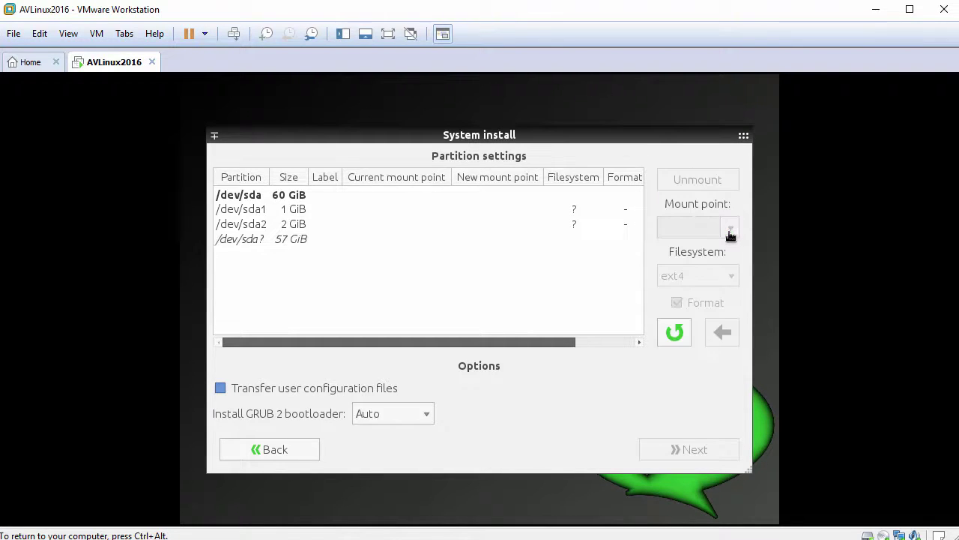
{"action": "left_click", "coordinate": [297, 238]}
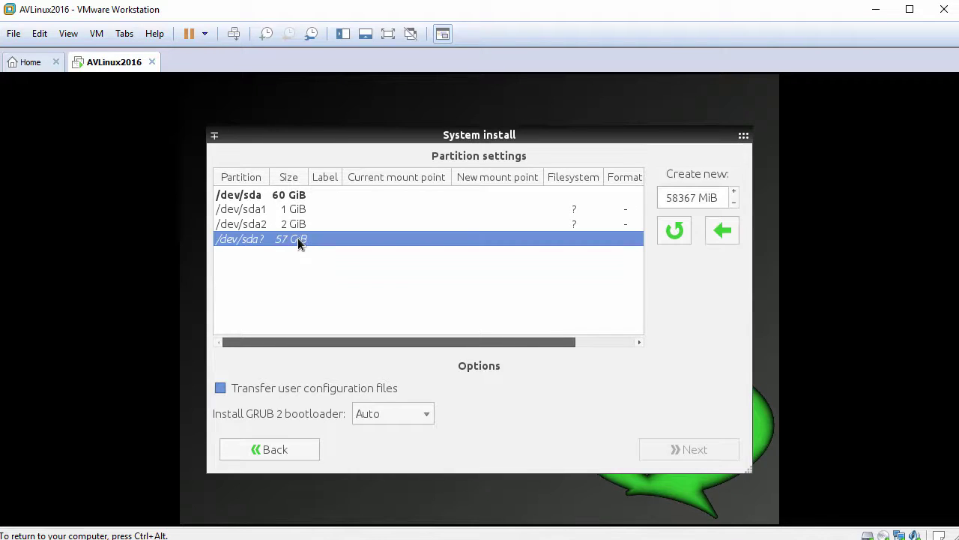
{"action": "left_click", "coordinate": [717, 233]}
{"action": "left_click", "coordinate": [285, 212]}
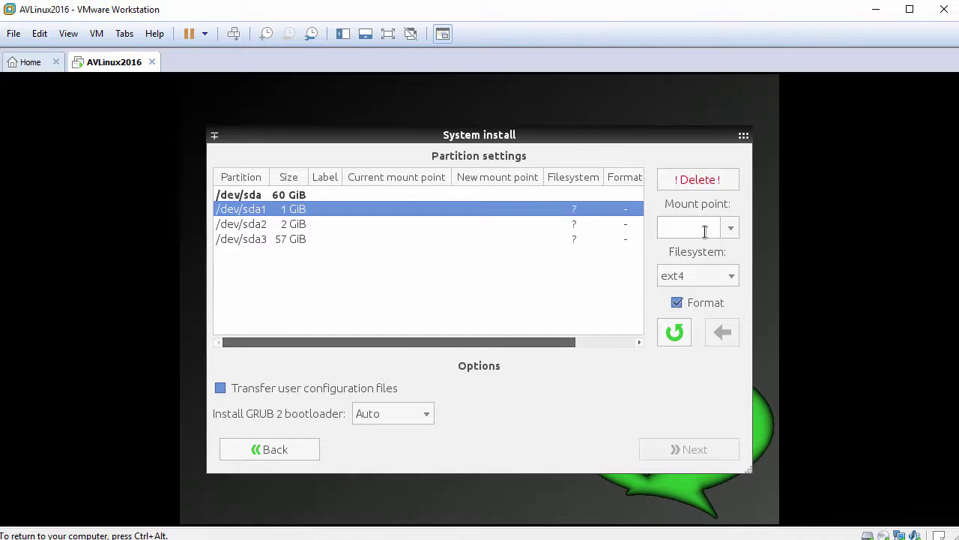
Mount the 1 GiB partition at /boot and make the 2 GiB partition SWAP.
{"action": "left_click", "coordinate": [730, 232]}
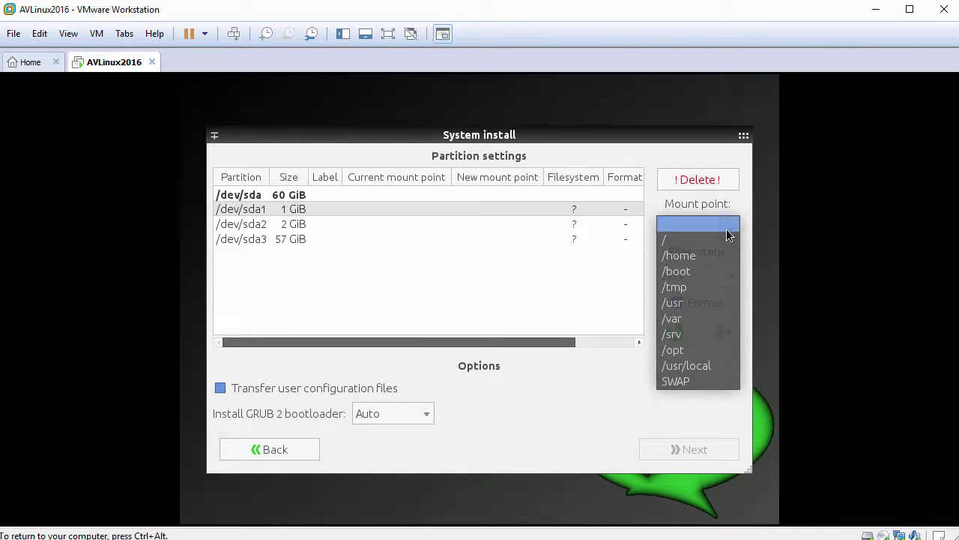
{"action": "left_click", "coordinate": [699, 269]}
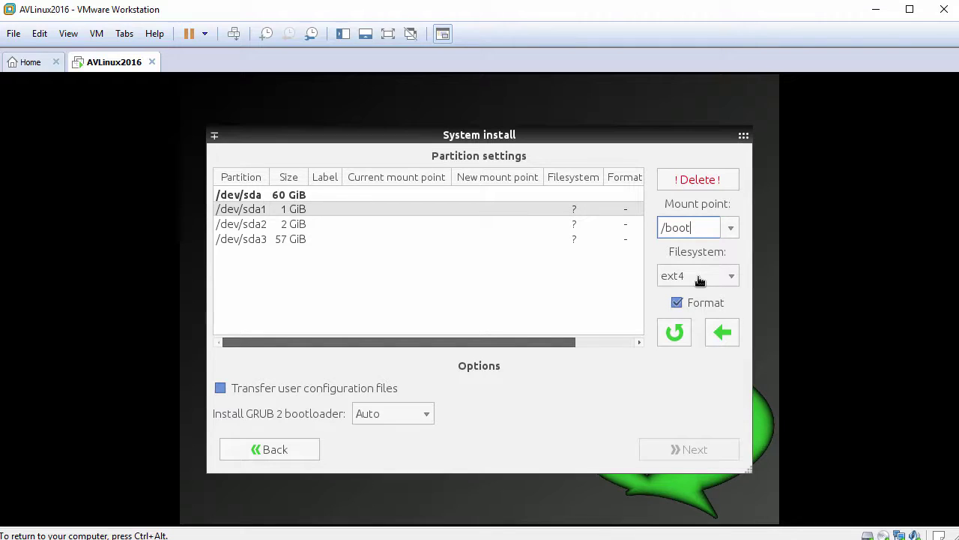
{"action": "left_click", "coordinate": [724, 337]}
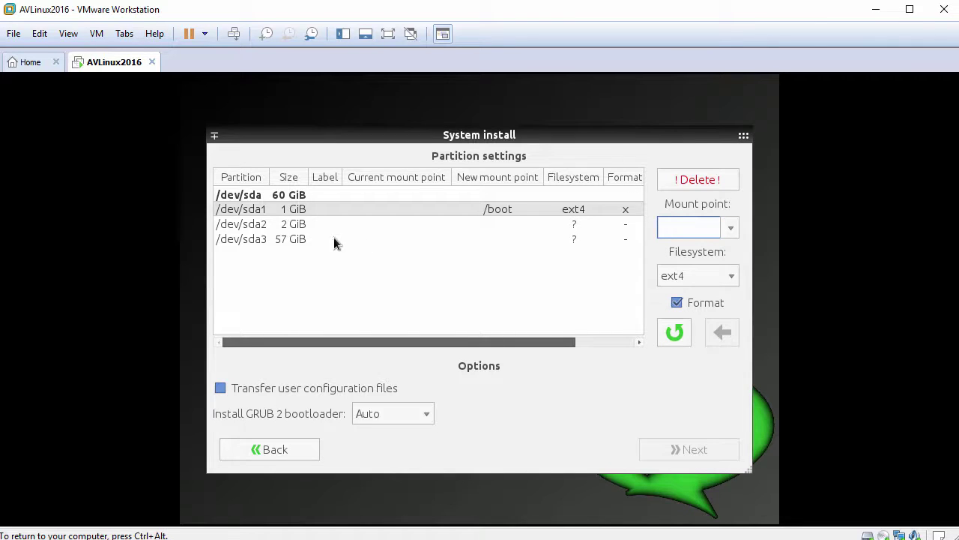
{"action": "left_click", "coordinate": [300, 226]}
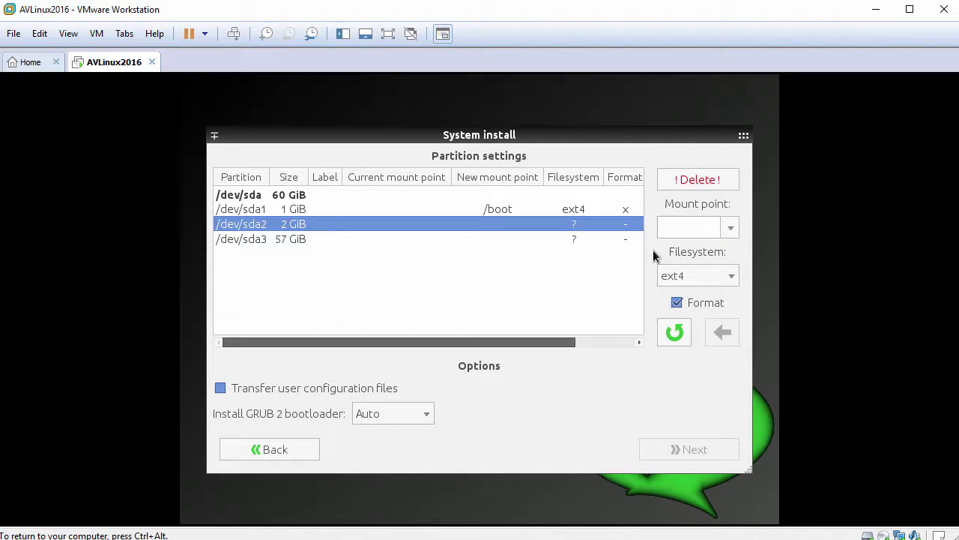
{"action": "left_click", "coordinate": [727, 228]}
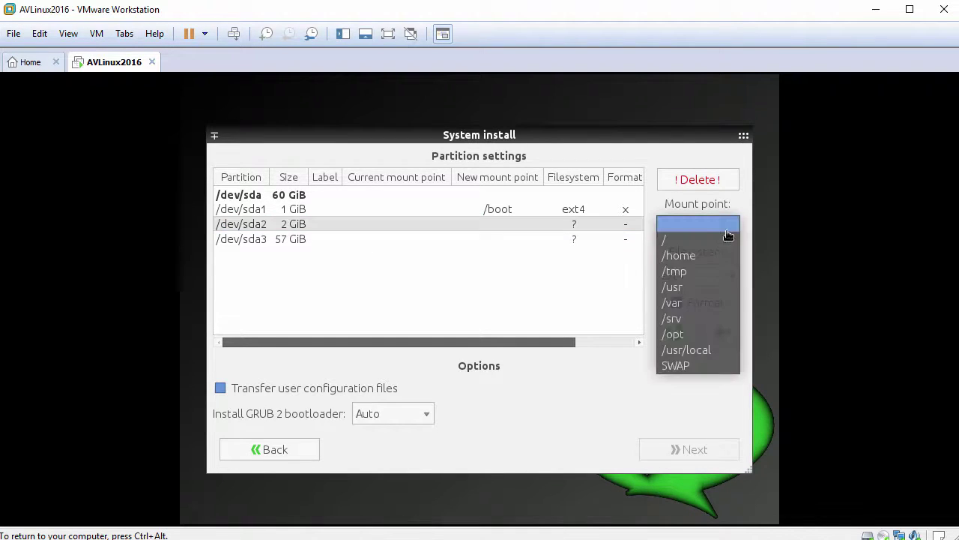
{"action": "left_click", "coordinate": [709, 365]}
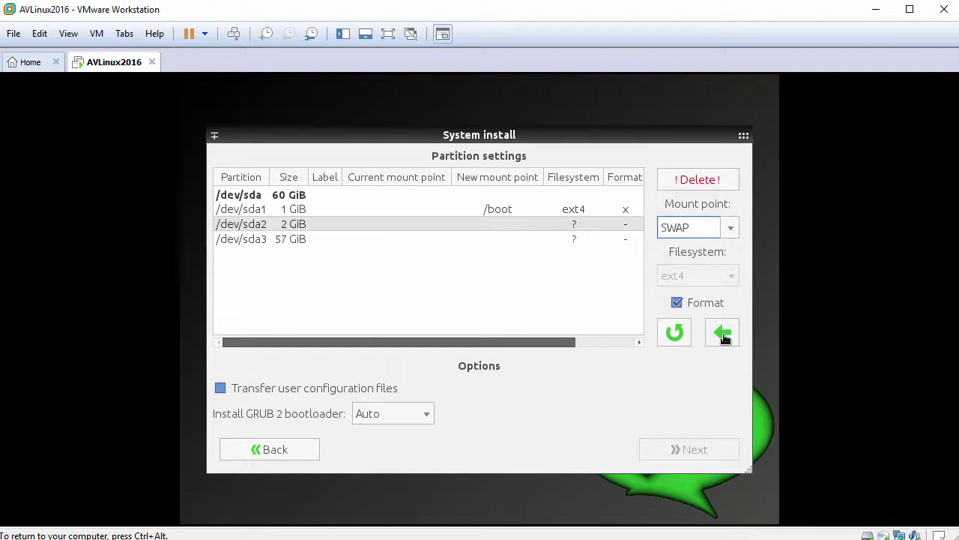
{"action": "left_click", "coordinate": [722, 333]}
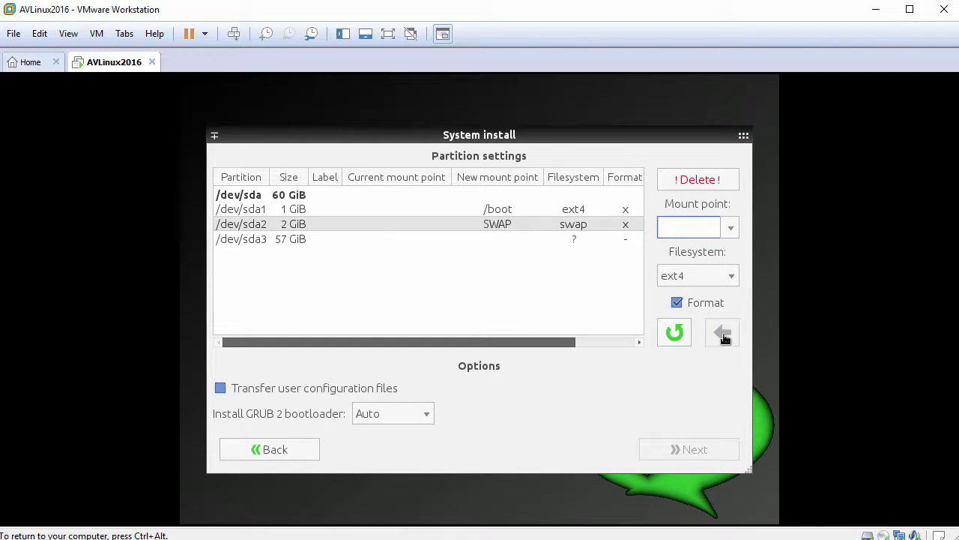
Mount the 57 GiB partition as root / and proceed to the install confirmation.
{"action": "left_click", "coordinate": [295, 237]}
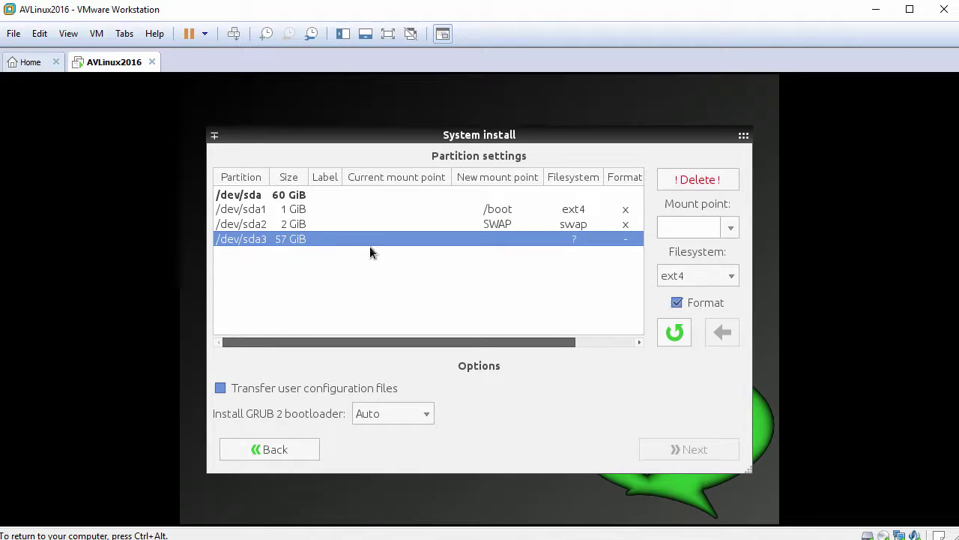
{"action": "left_click", "coordinate": [728, 230]}
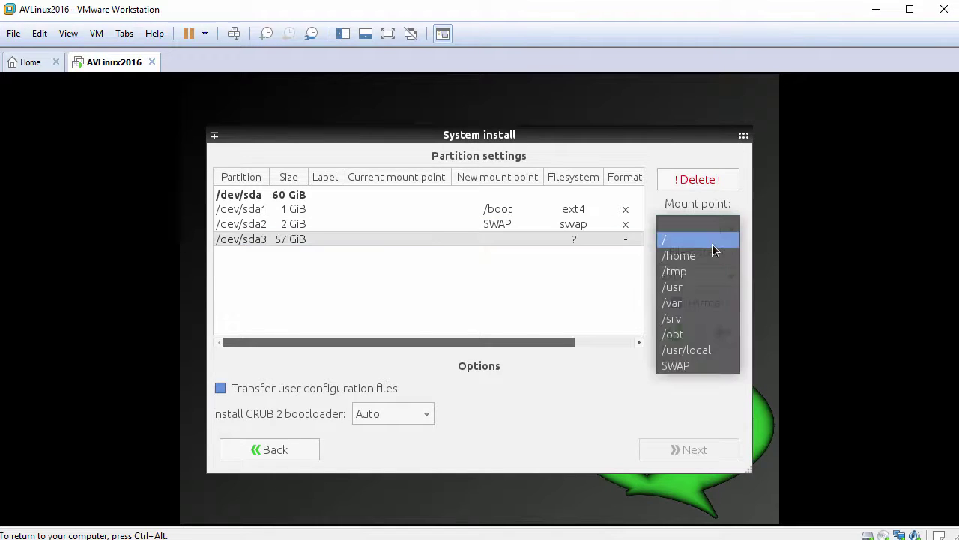
{"action": "left_click", "coordinate": [712, 241]}
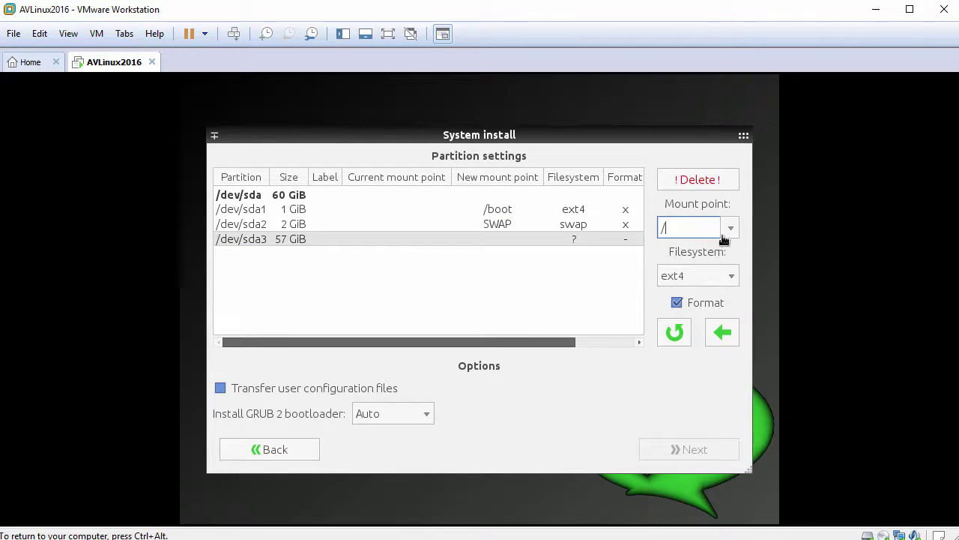
{"action": "left_click", "coordinate": [724, 335]}
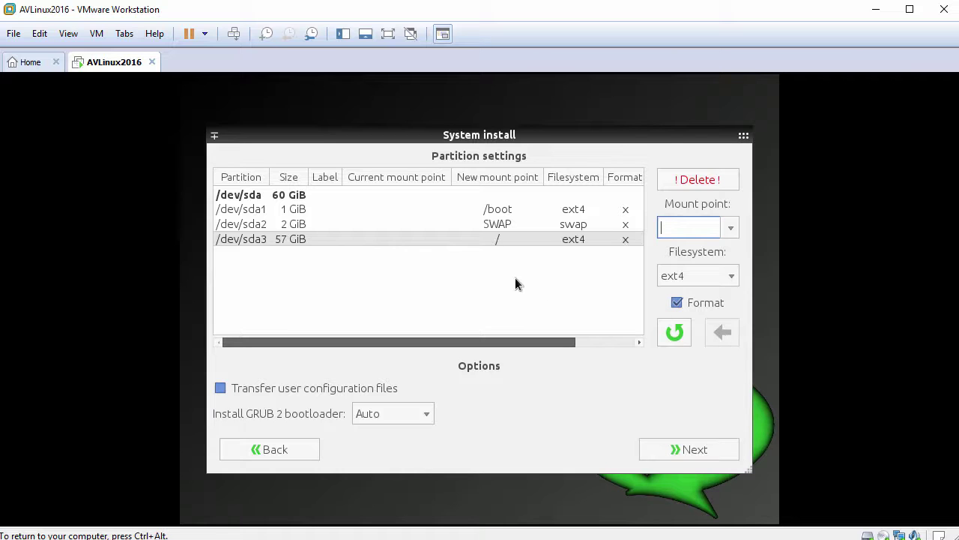
{"action": "left_click", "coordinate": [694, 450]}
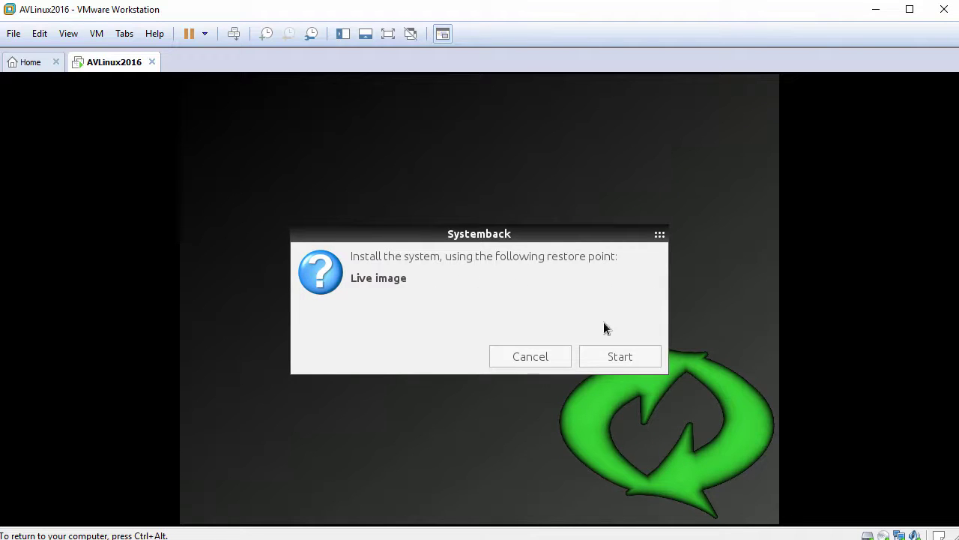
Run the Systemback install of AV Linux to disk, acknowledge completion, and reboot the VM.
{"action": "left_click", "coordinate": [623, 359]}
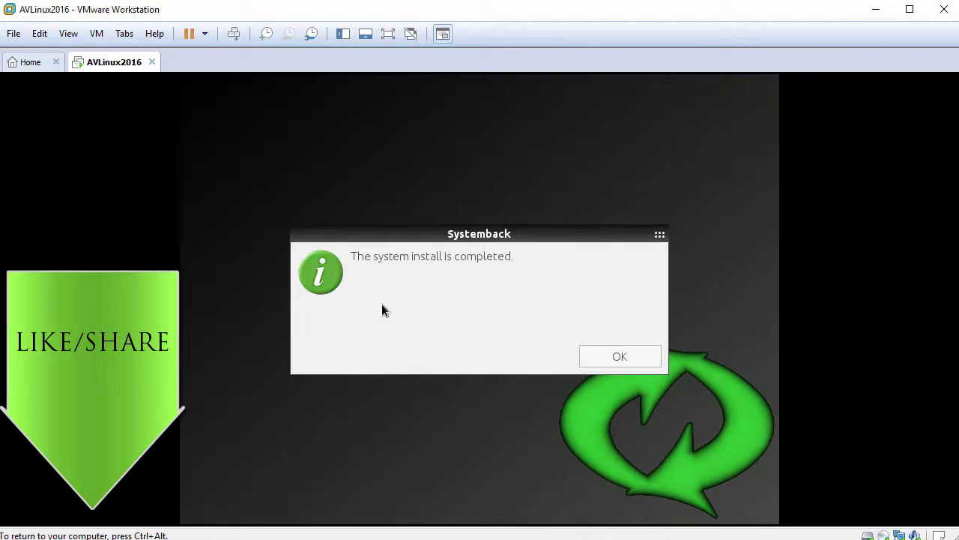
{"action": "left_click", "coordinate": [613, 359]}
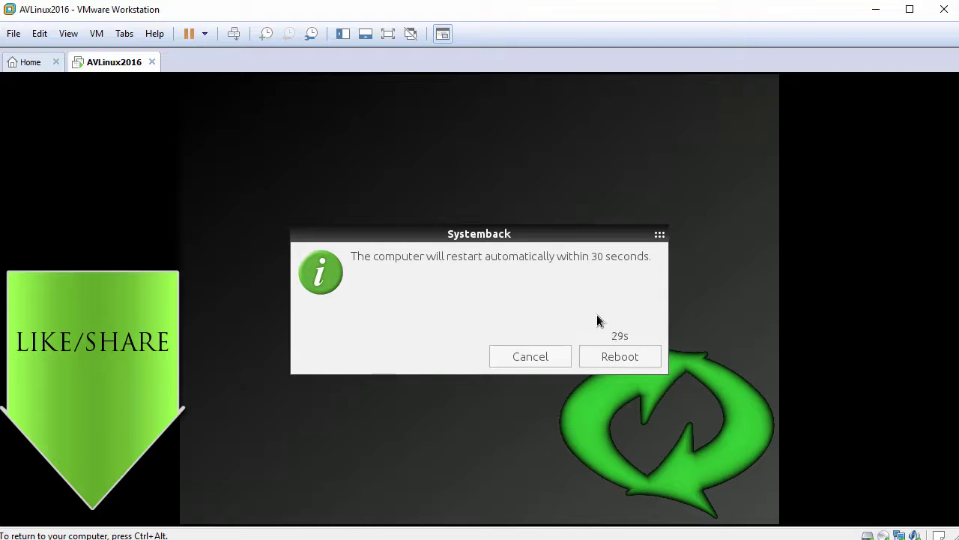
{"action": "left_click", "coordinate": [619, 357]}
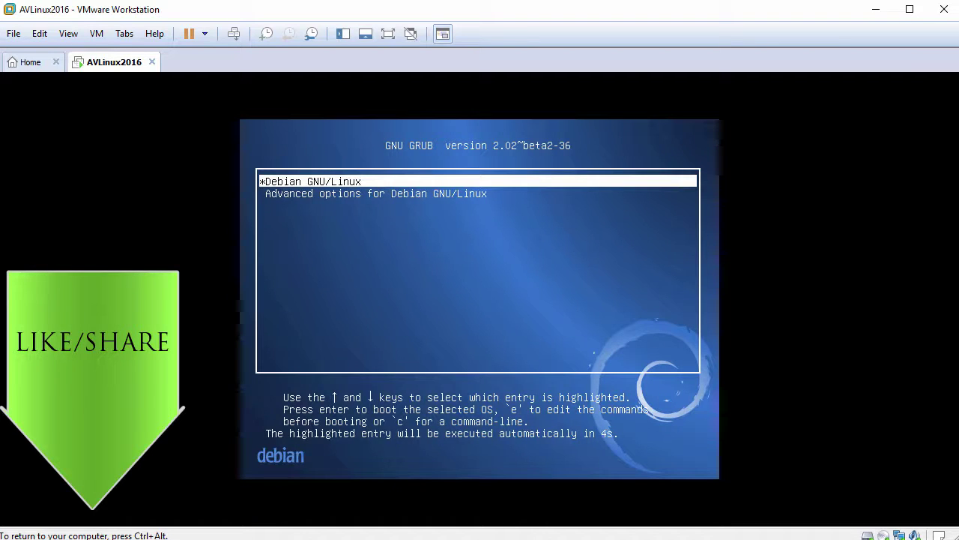
Boot Debian GNU/Linux from GRUB and log in as root with the root password.
{"action": "key", "text": "Return"}
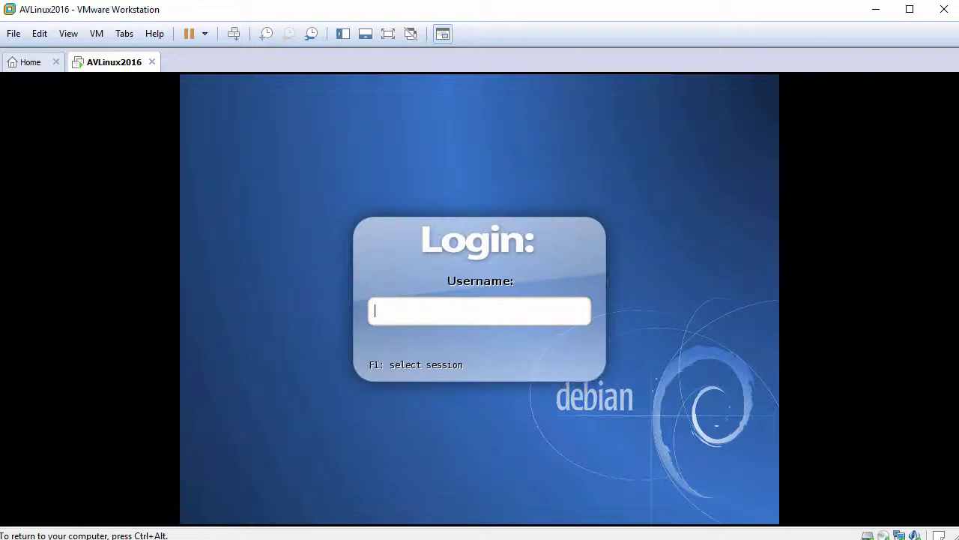
{"action": "key", "text": "Return"}
{"action": "type", "text": "password"}
{"action": "key", "text": "Return"}
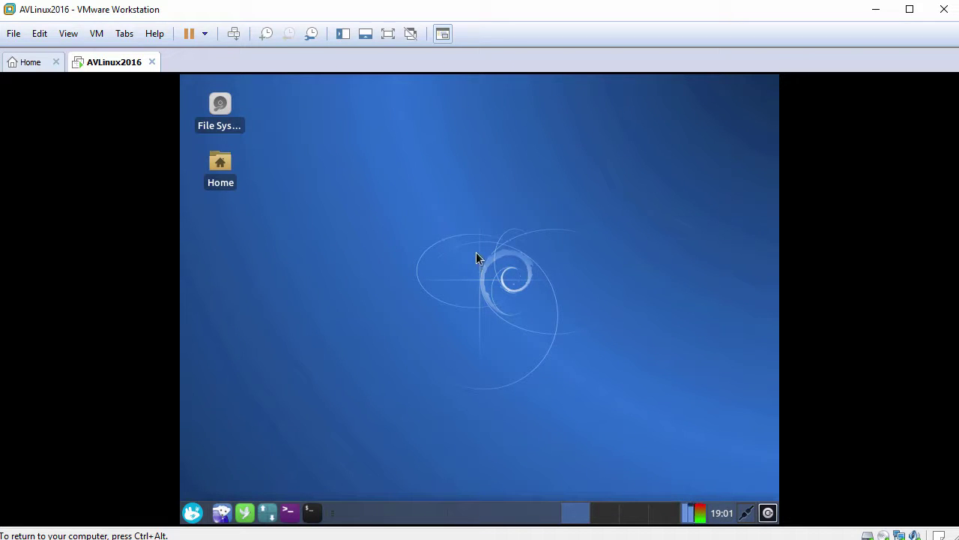
{"action": "left_click", "coordinate": [193, 512]}
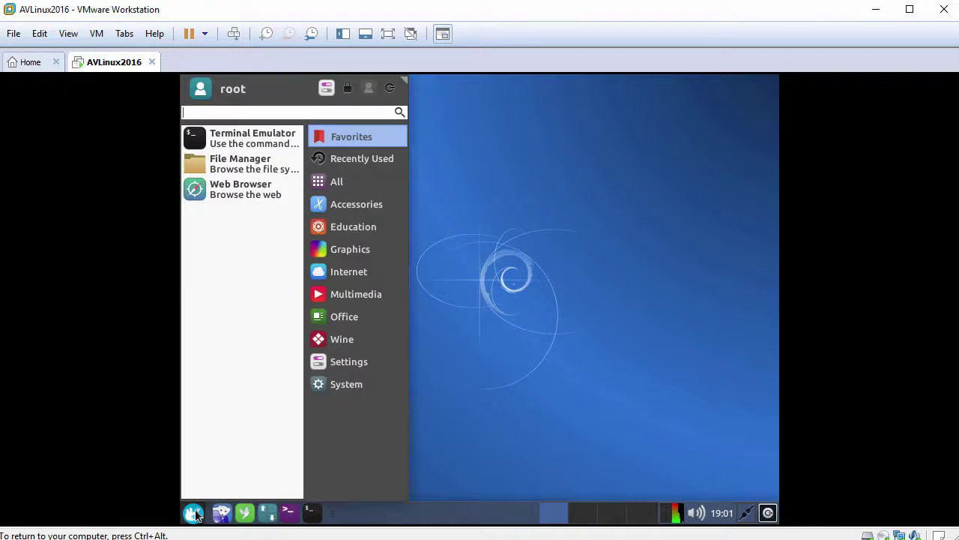
{"action": "left_click", "coordinate": [495, 299]}
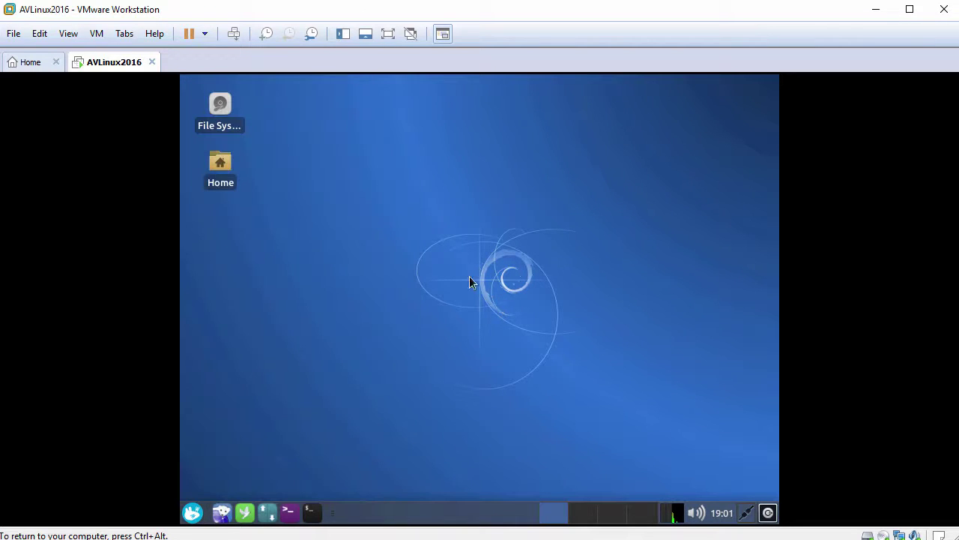
{"action": "left_click", "coordinate": [75, 34]}
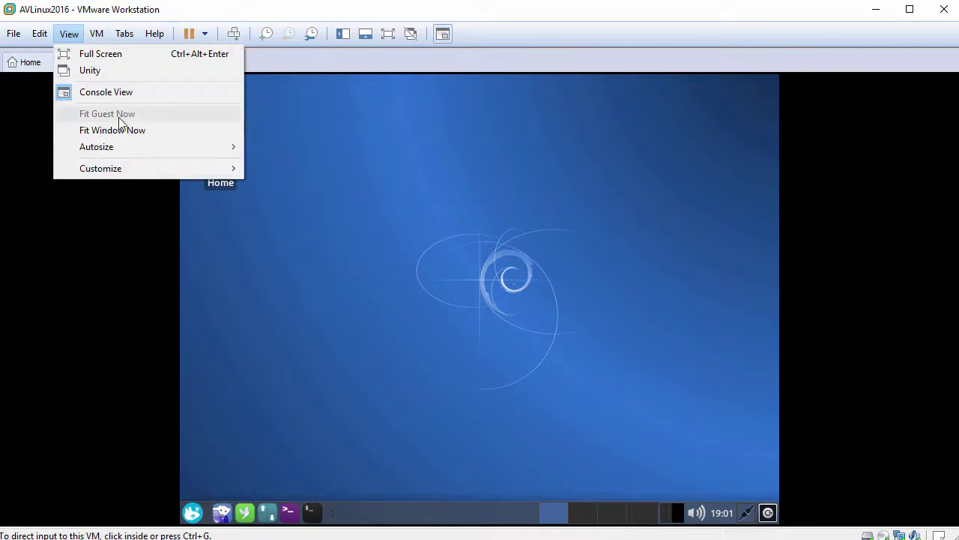
{"action": "left_click", "coordinate": [440, 270]}
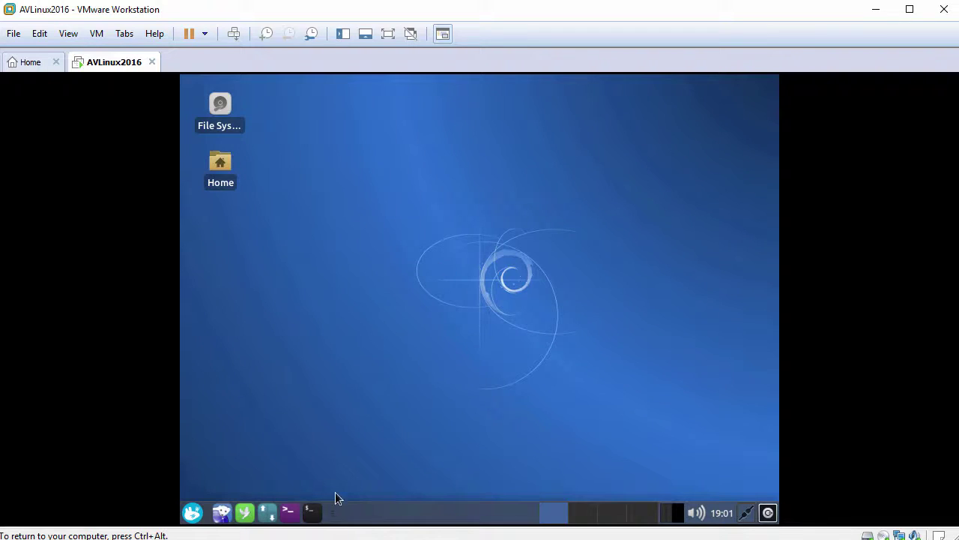
{"action": "left_click", "coordinate": [313, 513]}
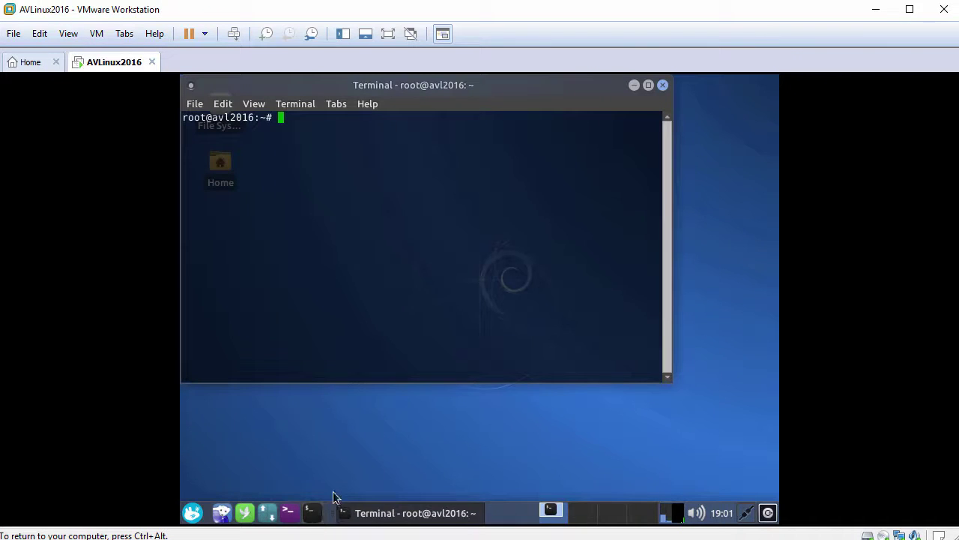
Set the terminal's Monospace font to size 12 in the Appearance preferences.
{"action": "left_click", "coordinate": [223, 105]}
{"action": "left_click", "coordinate": [246, 192]}
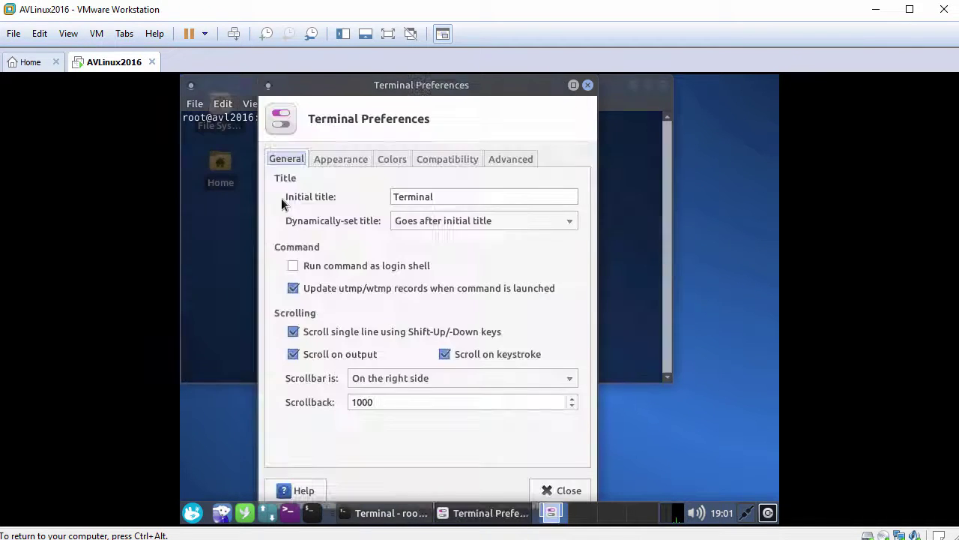
{"action": "left_click", "coordinate": [351, 159]}
{"action": "left_click", "coordinate": [435, 197]}
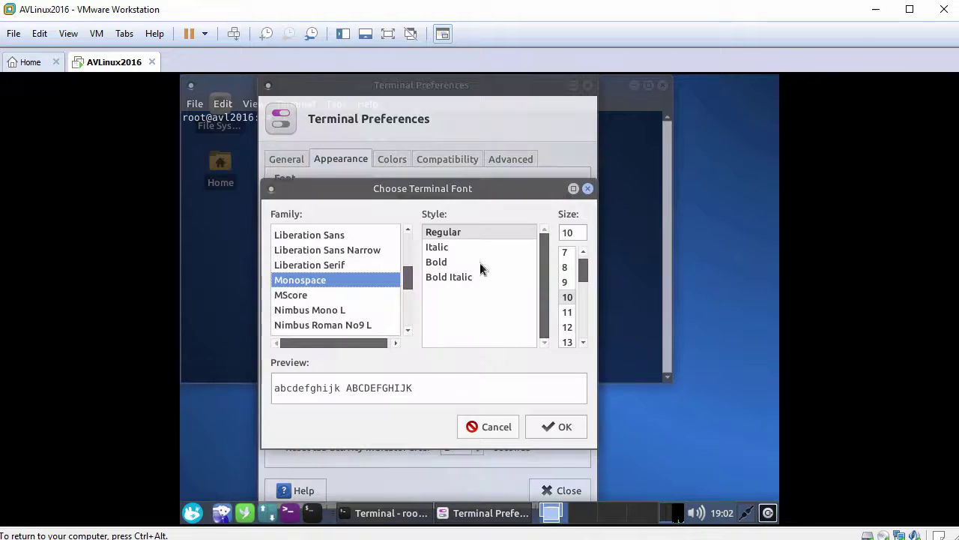
{"action": "left_click", "coordinate": [568, 327]}
{"action": "left_click", "coordinate": [561, 427]}
{"action": "left_click", "coordinate": [559, 490]}
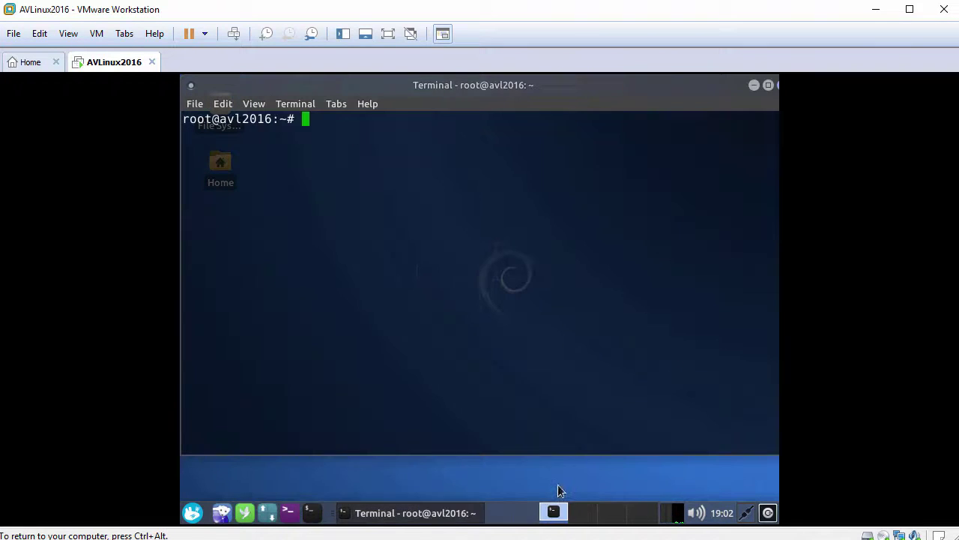
Run 'apt-get update' in the guest terminal, then clear the screen with 'clear'.
{"action": "key", "text": "Return"}
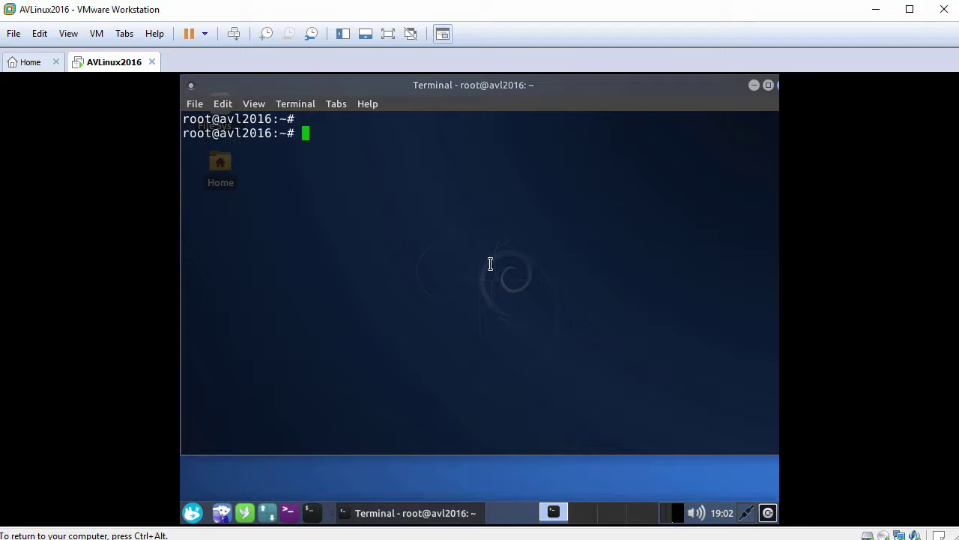
{"action": "type", "text": "apt-get updat"}
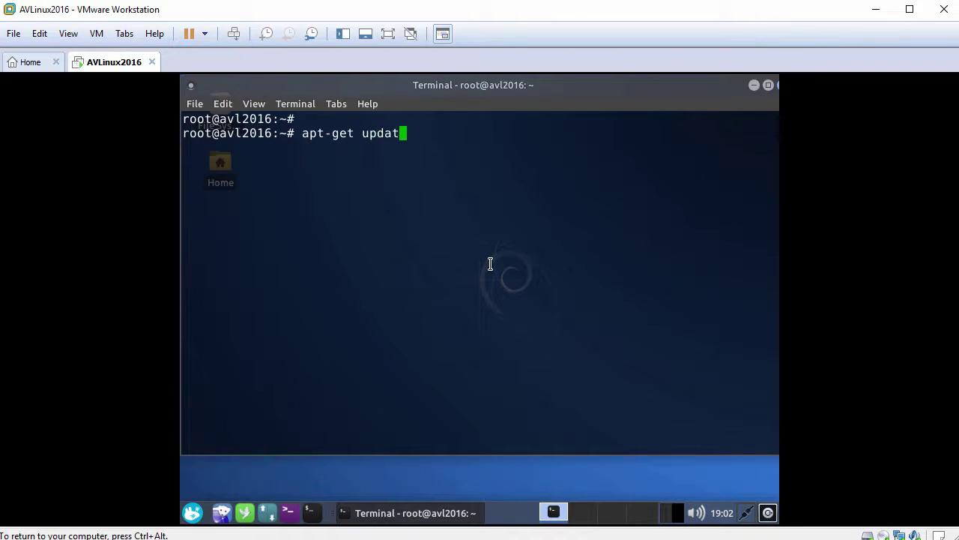
{"action": "type", "text": "e"}
{"action": "key", "text": "Return"}
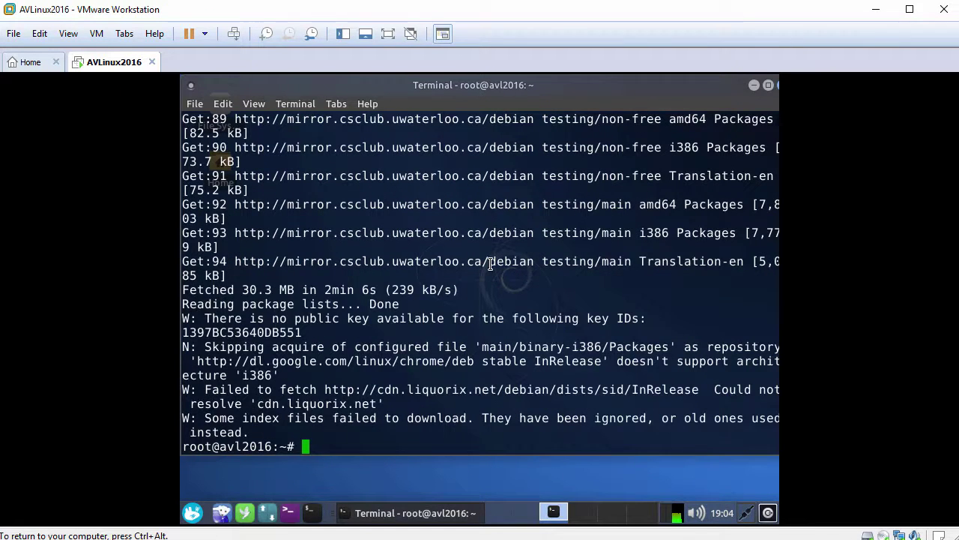
{"action": "key", "text": "Return"}
{"action": "type", "text": "clear"}
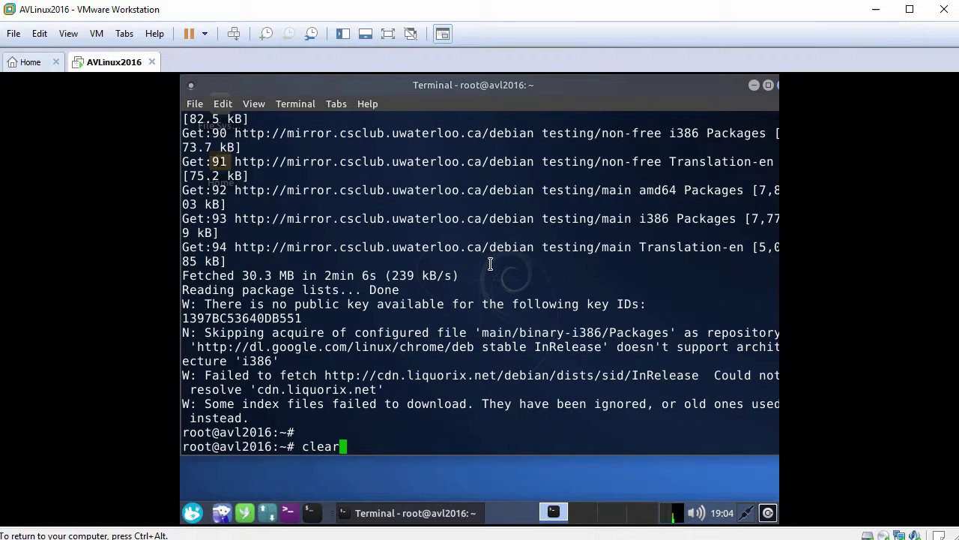
{"action": "key", "text": "Return"}
{"action": "key", "text": "Return"}
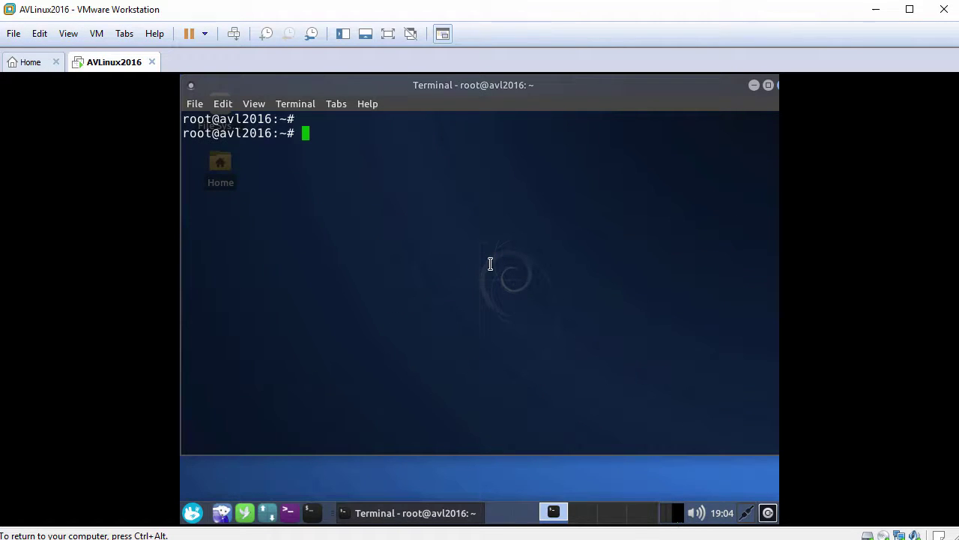
Run 'apt-get install open-vm-tools-desktop -y' and wait for the installation to finish.
{"action": "type", "text": "apt-get install open"}
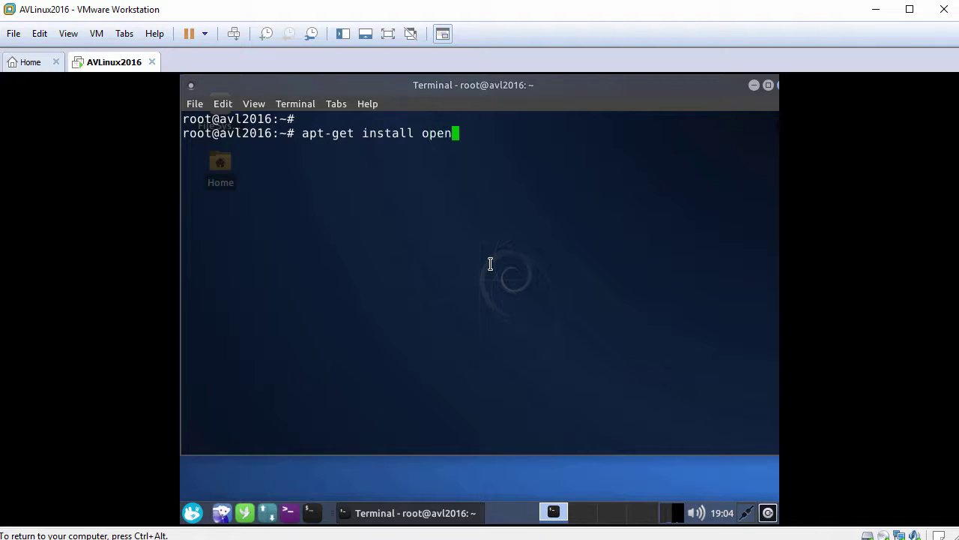
{"action": "type", "text": "-vm-tools-desktop -y"}
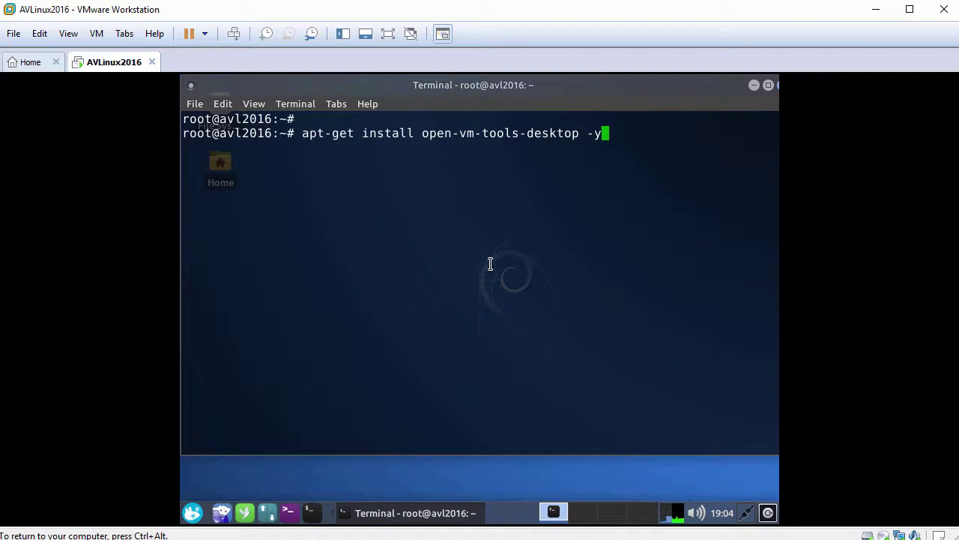
{"action": "key", "text": "Return"}
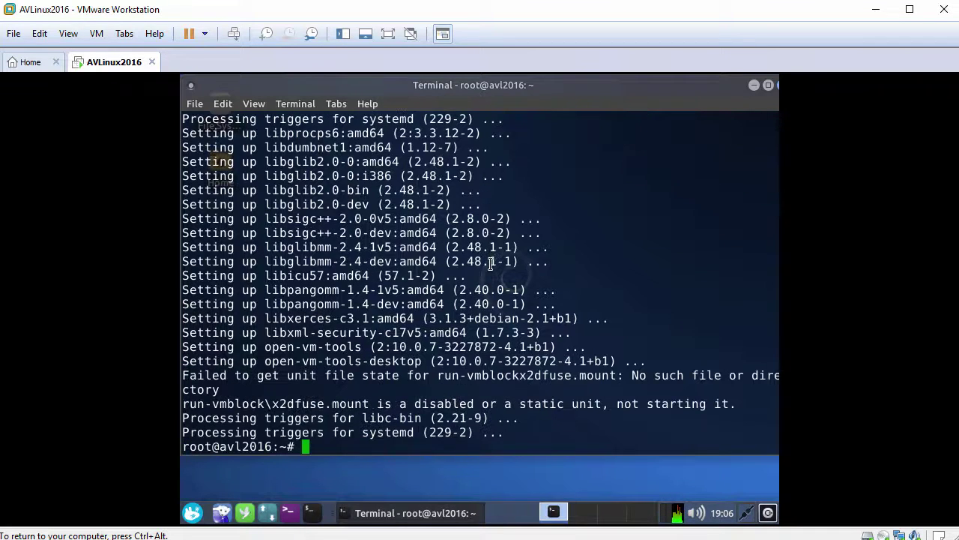
{"action": "key", "text": "Return"}
Reboot the guest with 'reboot', boot the default GRUB entry, and log in with the user's password.
{"action": "type", "text": "rebo"}
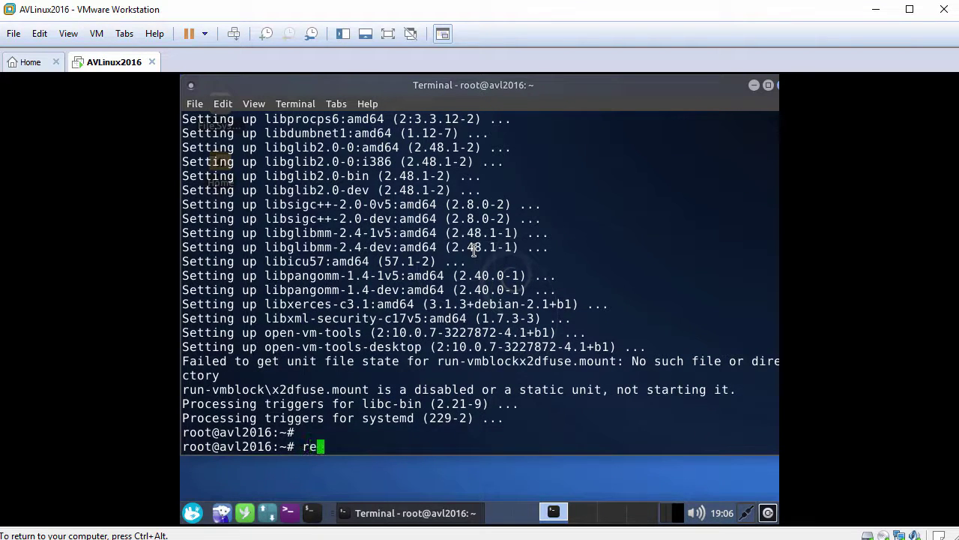
{"action": "type", "text": "ot"}
{"action": "key", "text": "Return"}
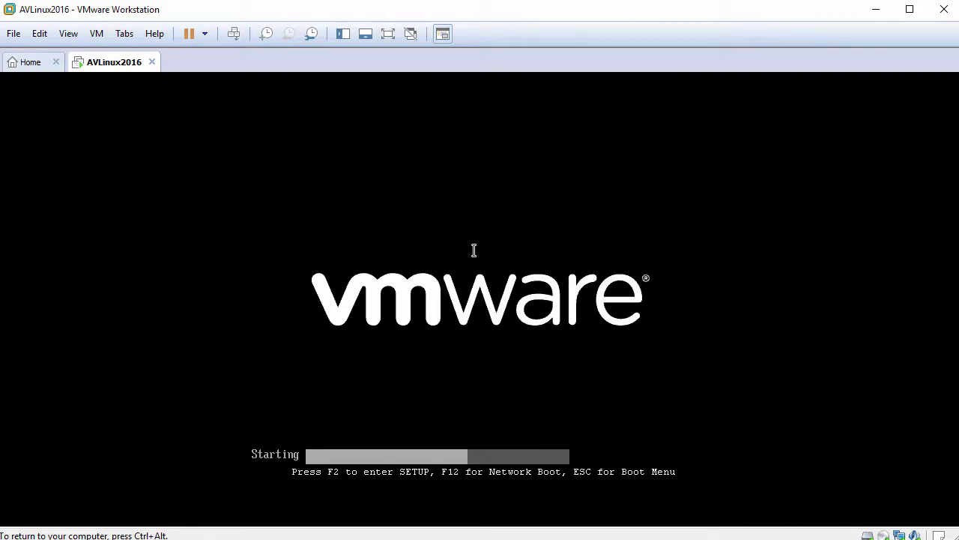
{"action": "key", "text": "Return"}
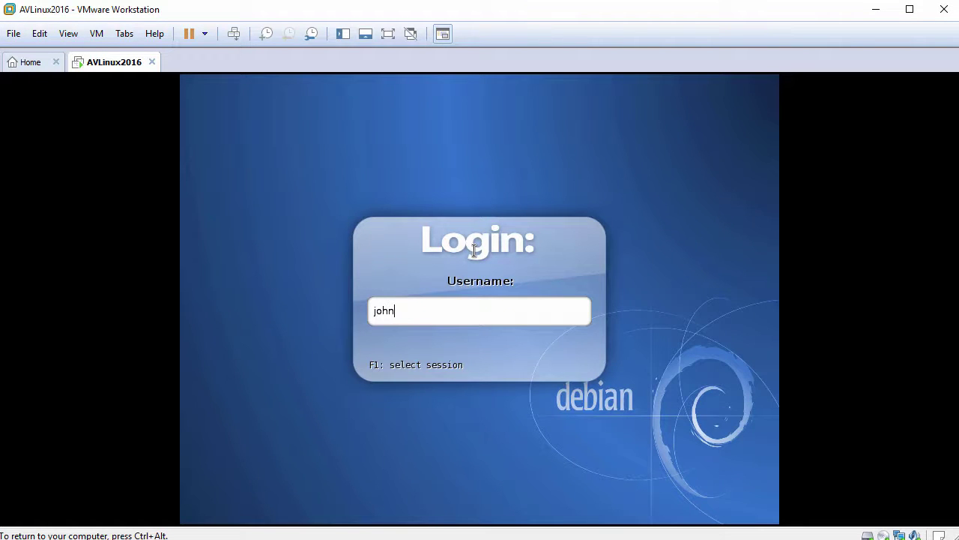
{"action": "key", "text": "Return"}
{"action": "type", "text": "****"}
{"action": "key", "text": "Return"}
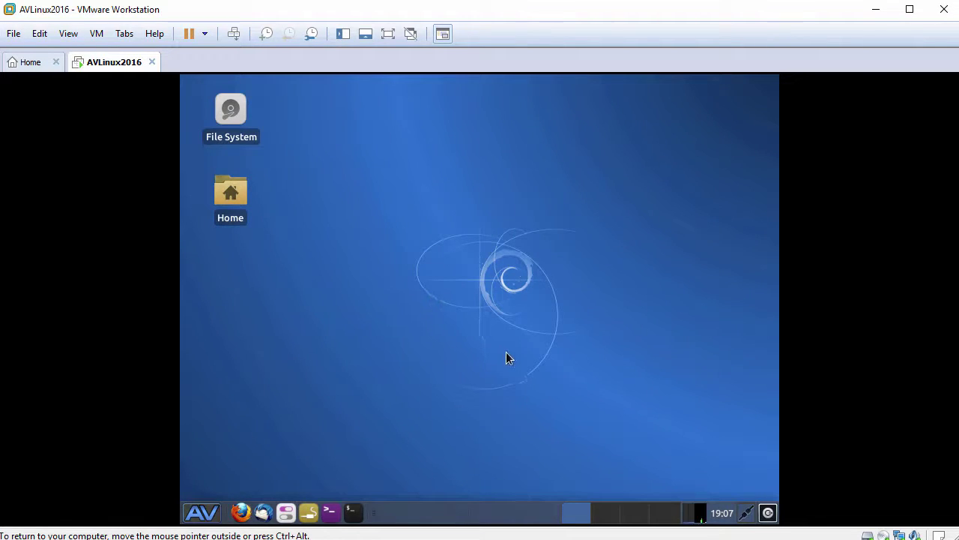
Apply View > Fit Guest Now, check the AV applications menu, and select the Home desktop icon.
{"action": "left_click", "coordinate": [72, 35]}
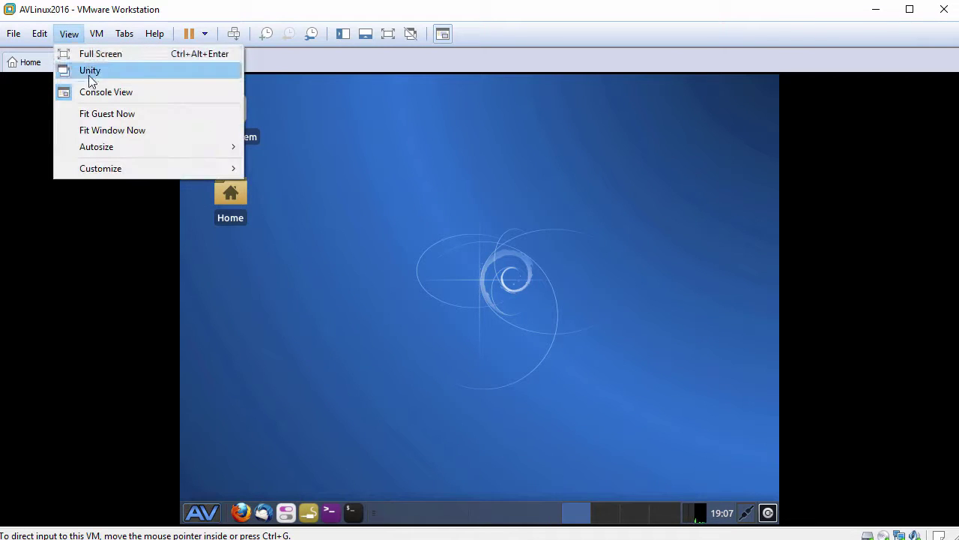
{"action": "left_click", "coordinate": [117, 116]}
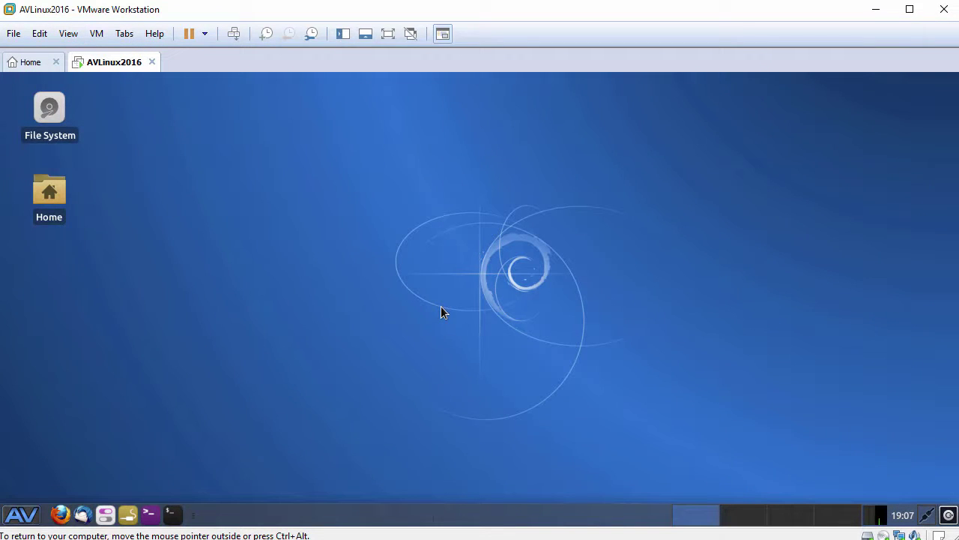
{"action": "left_click", "coordinate": [34, 513]}
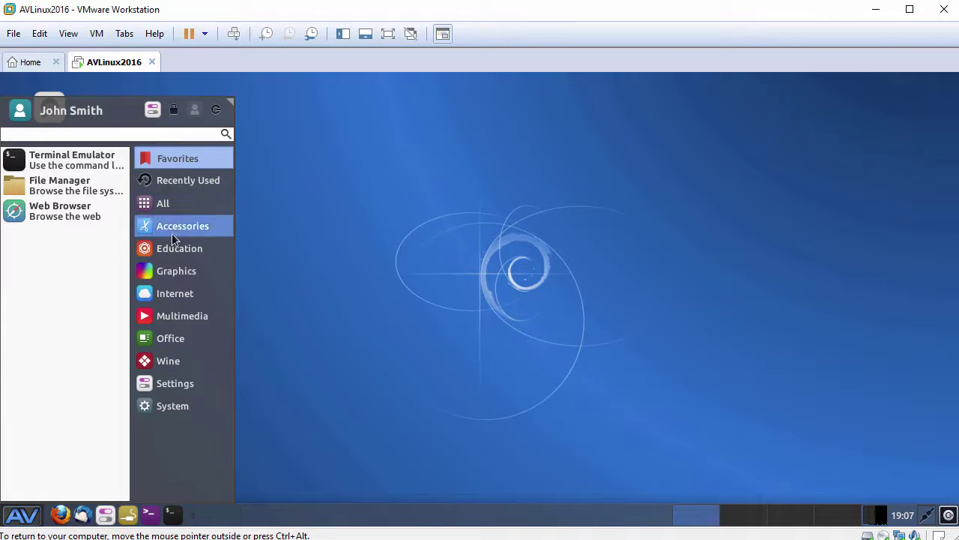
{"action": "left_click", "coordinate": [402, 341]}
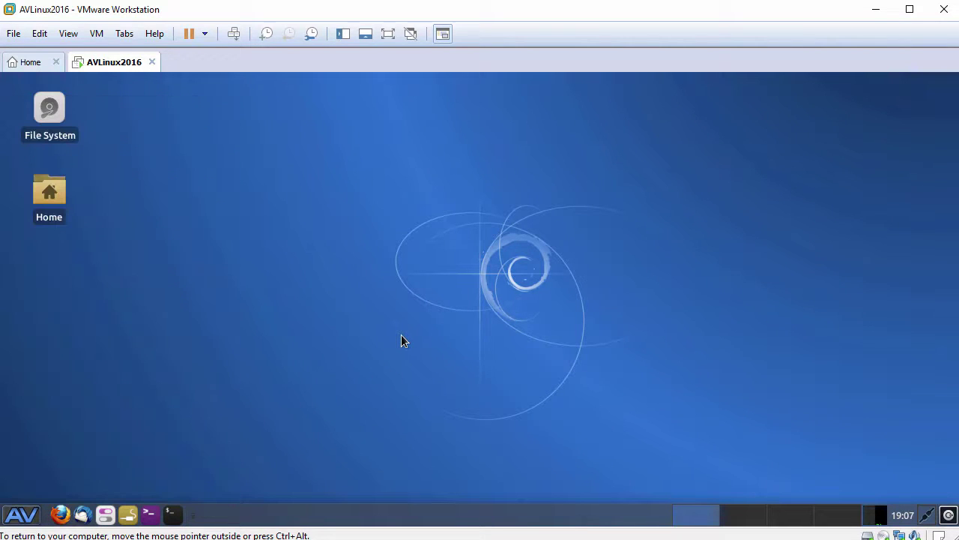
{"action": "left_click", "coordinate": [53, 199]}
Paste Drag-Drop-File.txt into the Home folder's file manager, then close the window.
{"action": "double_click", "coordinate": [53, 198]}
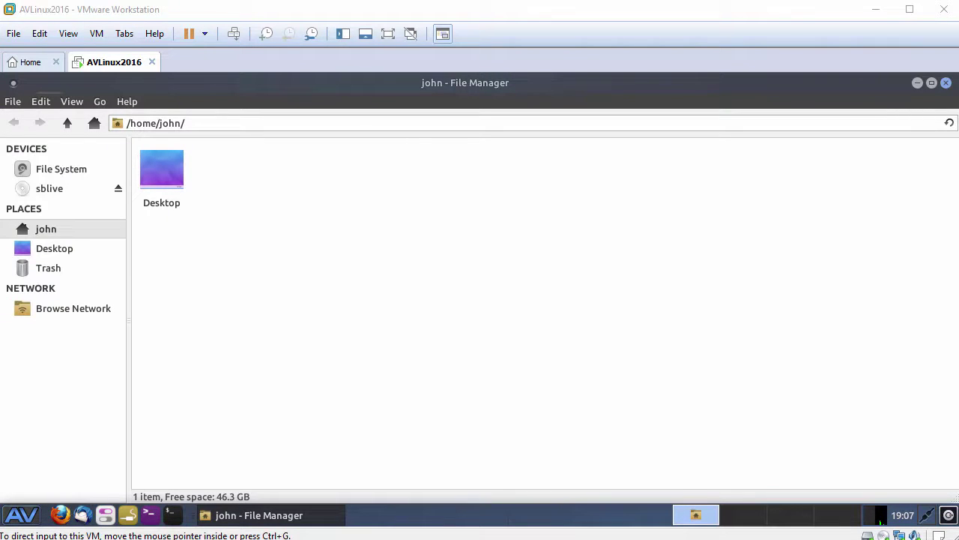
{"action": "right_click", "coordinate": [308, 238]}
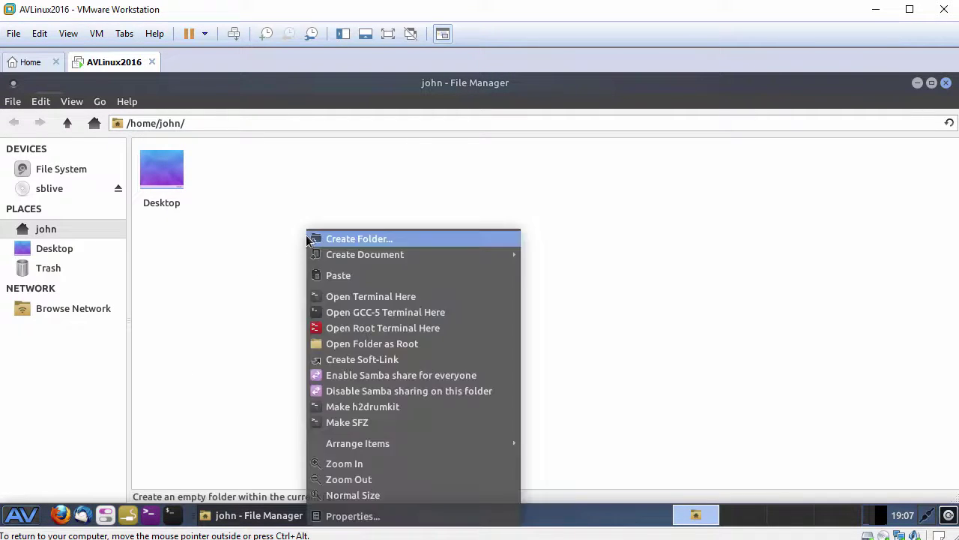
{"action": "left_click", "coordinate": [354, 276]}
{"action": "left_click", "coordinate": [330, 272]}
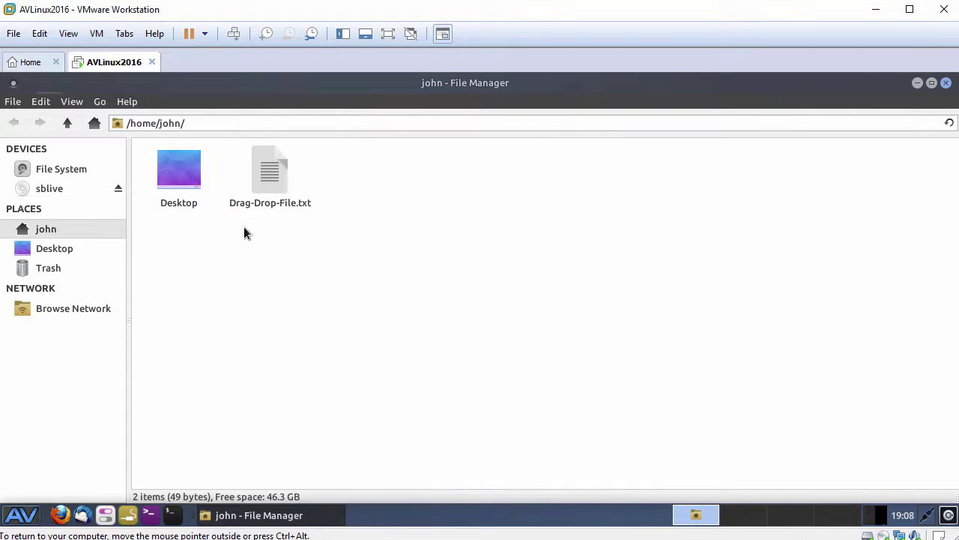
{"action": "left_click", "coordinate": [946, 82]}
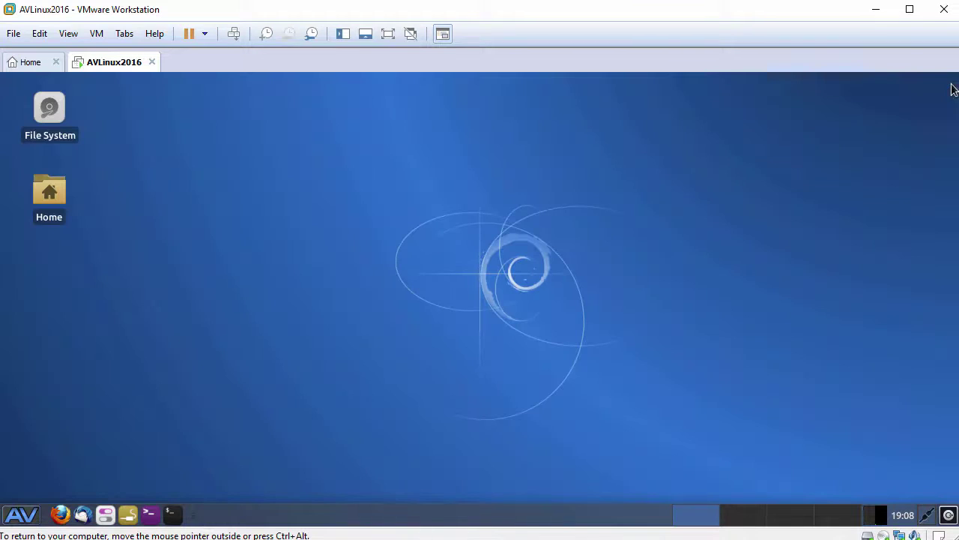